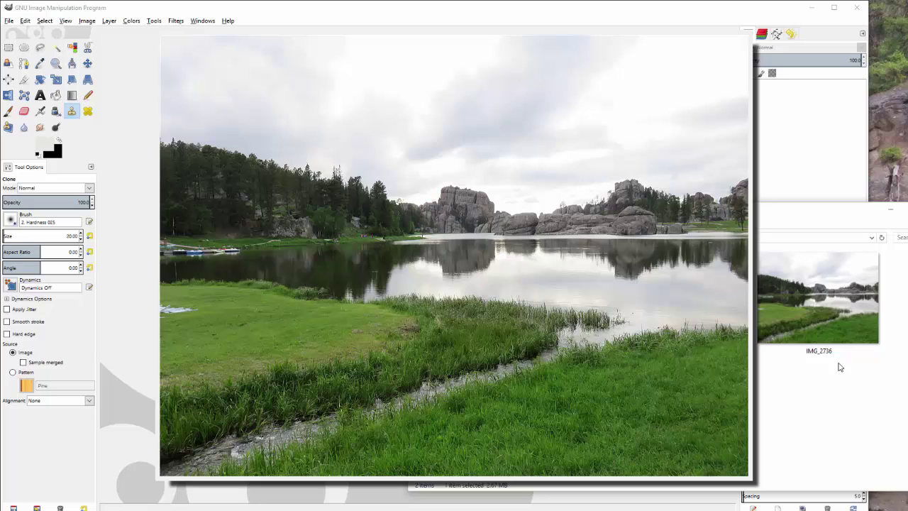
Drag IMG_2736 from Explorer into GIMP as a new image and view it at 25% zoom.
{"action": "mouse_move", "coordinate": [817, 328]}
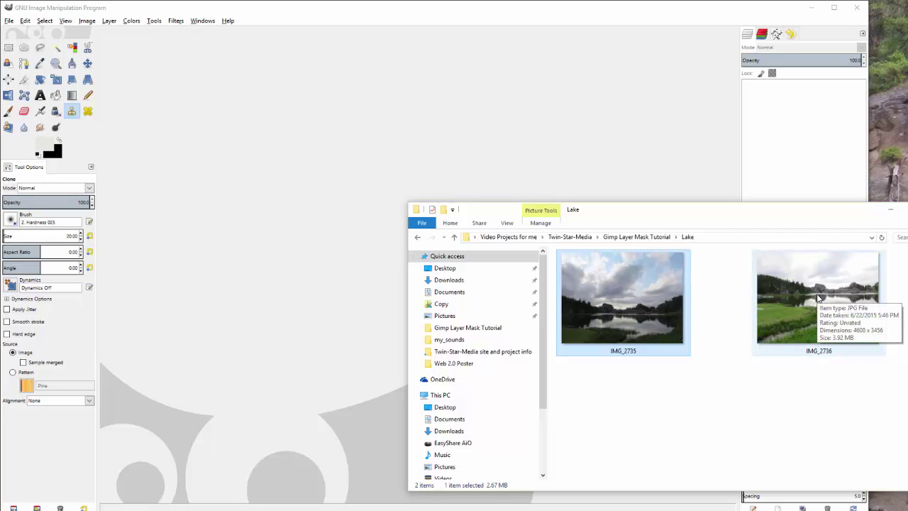
{"action": "left_click", "coordinate": [818, 298]}
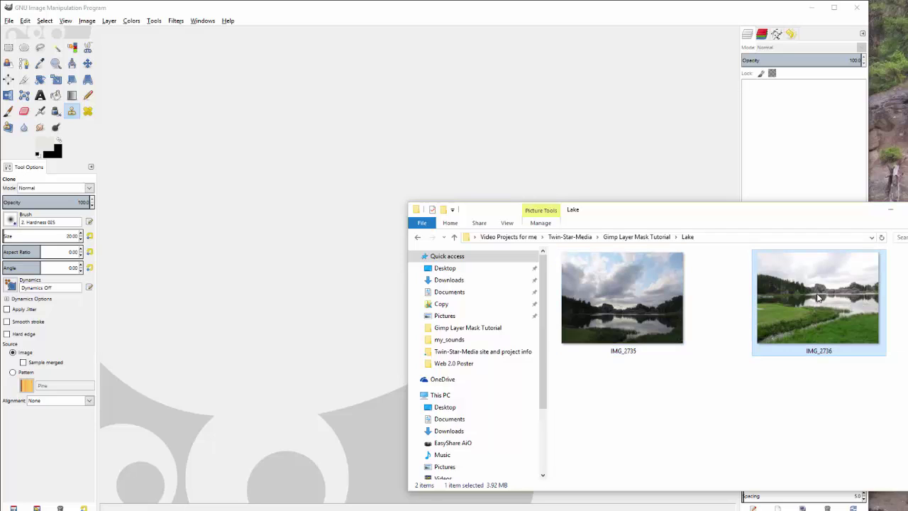
{"action": "left_click_drag", "start_coordinate": [818, 300], "coordinate": [347, 207]}
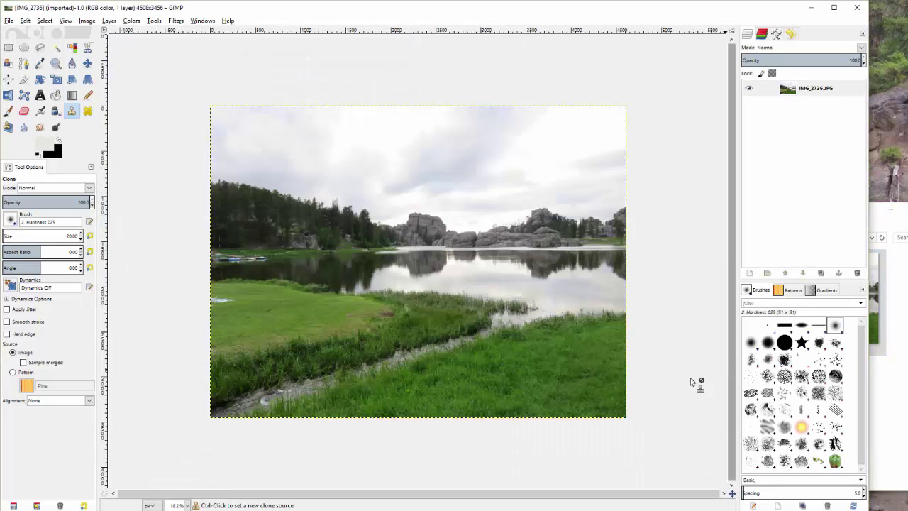
{"action": "left_click", "coordinate": [188, 505]}
{"action": "left_click", "coordinate": [182, 469]}
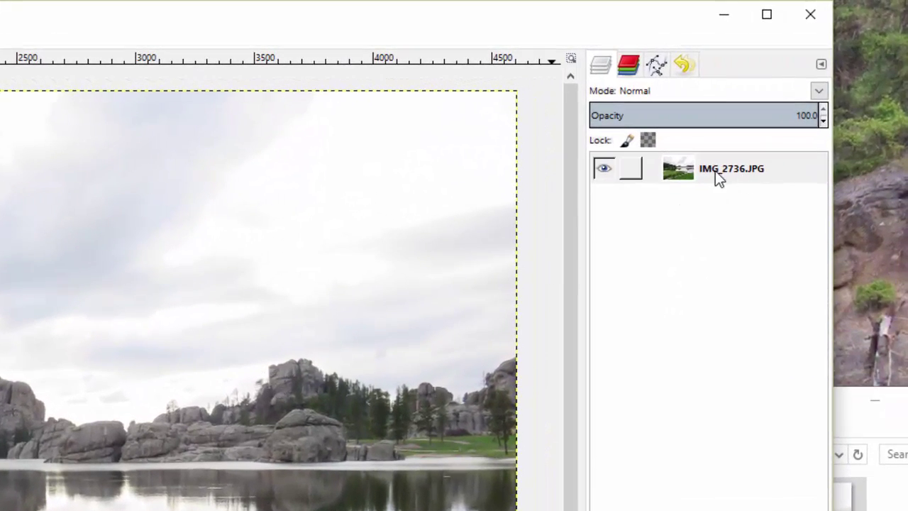
Add an alpha channel to the IMG_2736.JPG layer, duplicate it, and select the copy.
{"action": "right_click", "coordinate": [715, 170]}
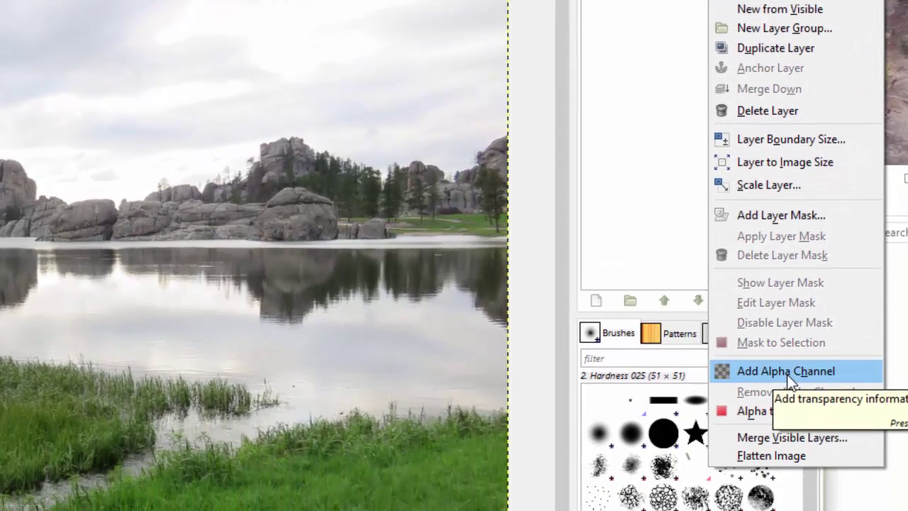
{"action": "left_click", "coordinate": [787, 508]}
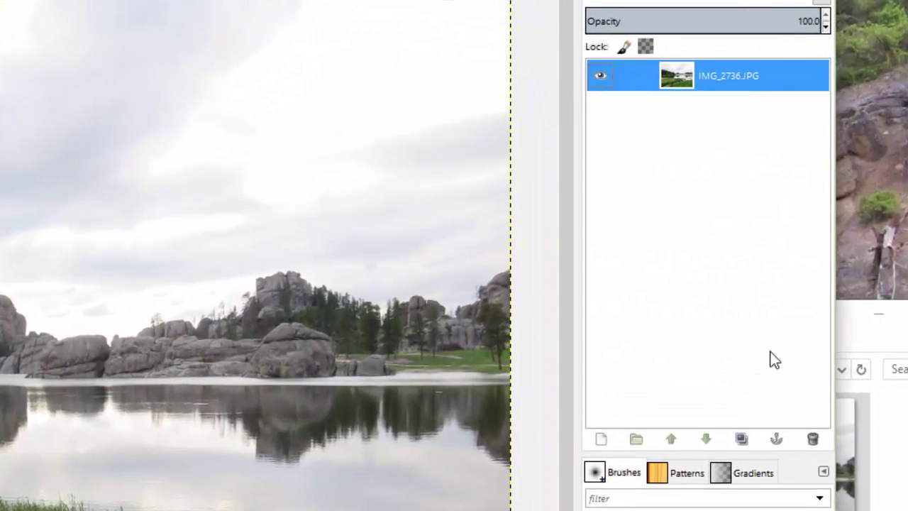
{"action": "left_click", "coordinate": [742, 441]}
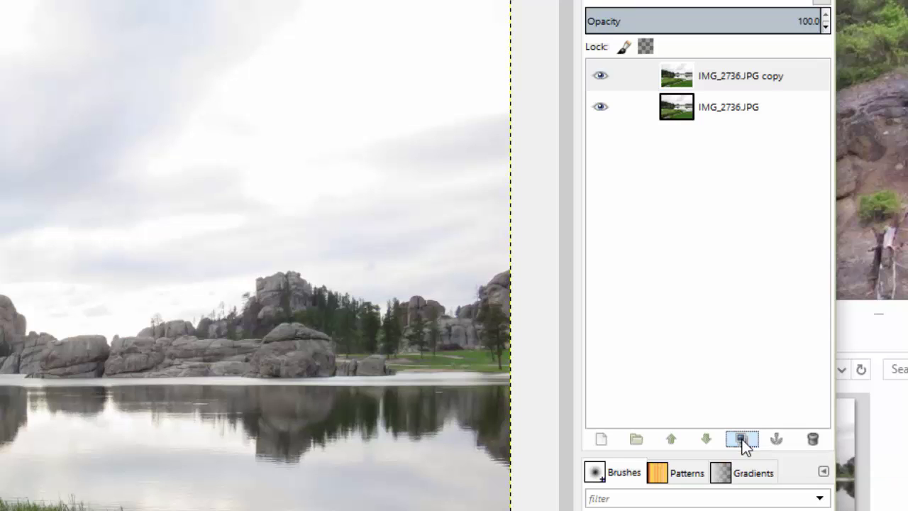
{"action": "left_click", "coordinate": [732, 81]}
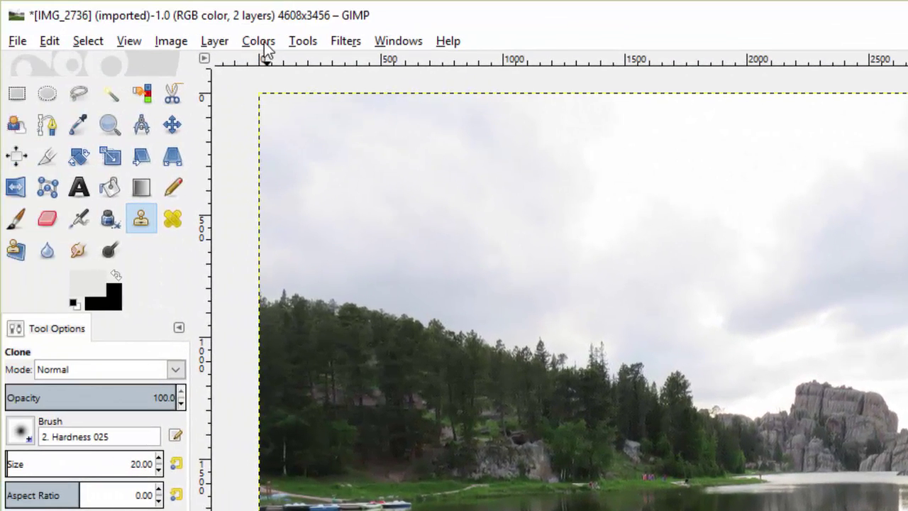
Desaturate the copy layer with Lightness after previewing Luminosity and Average.
{"action": "left_click", "coordinate": [158, 30]}
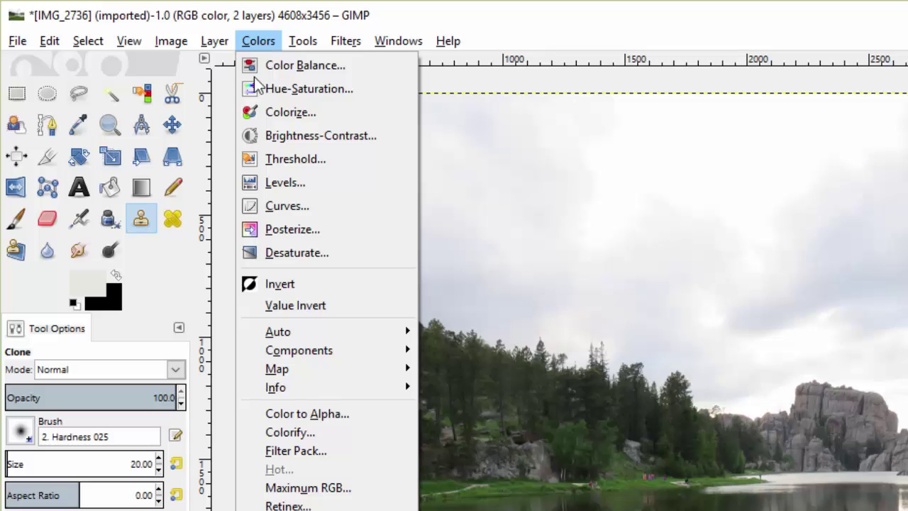
{"action": "left_click", "coordinate": [292, 250]}
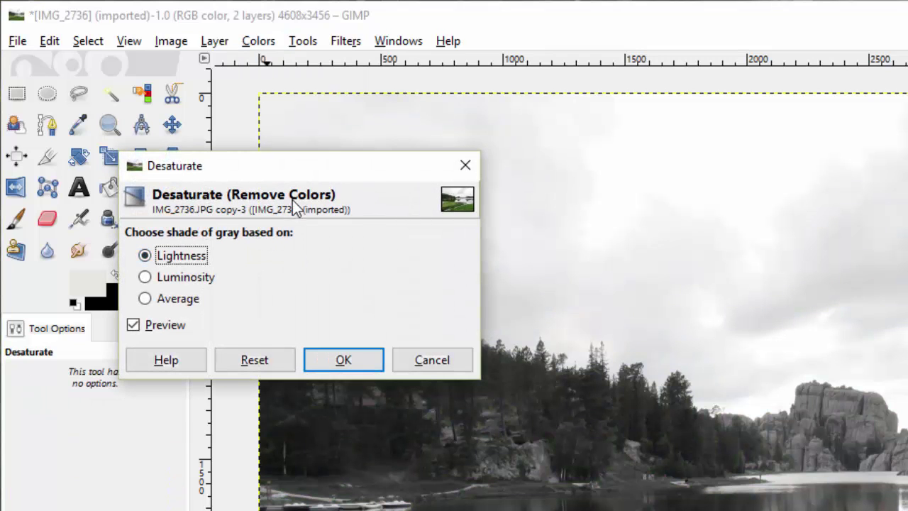
{"action": "left_click_drag", "start_coordinate": [325, 167], "coordinate": [529, 141]}
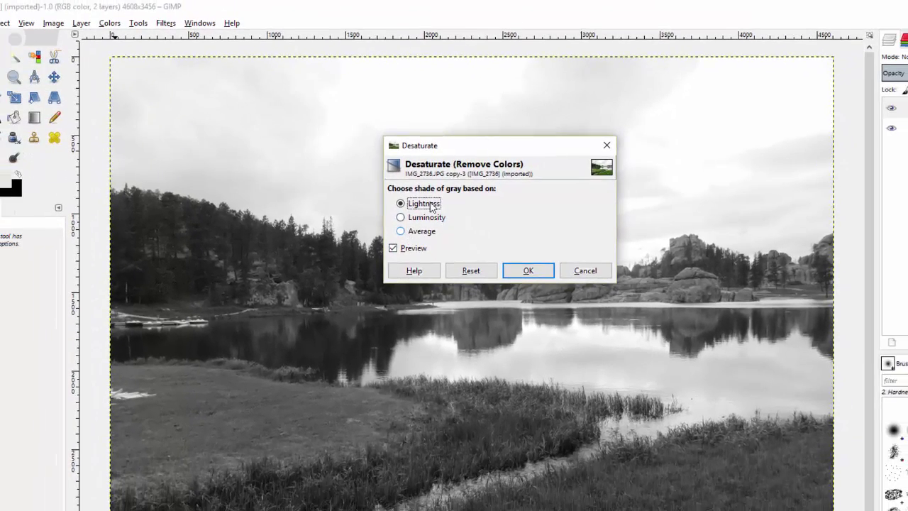
{"action": "left_click_drag", "start_coordinate": [472, 146], "coordinate": [707, 305]}
{"action": "left_click", "coordinate": [637, 376]}
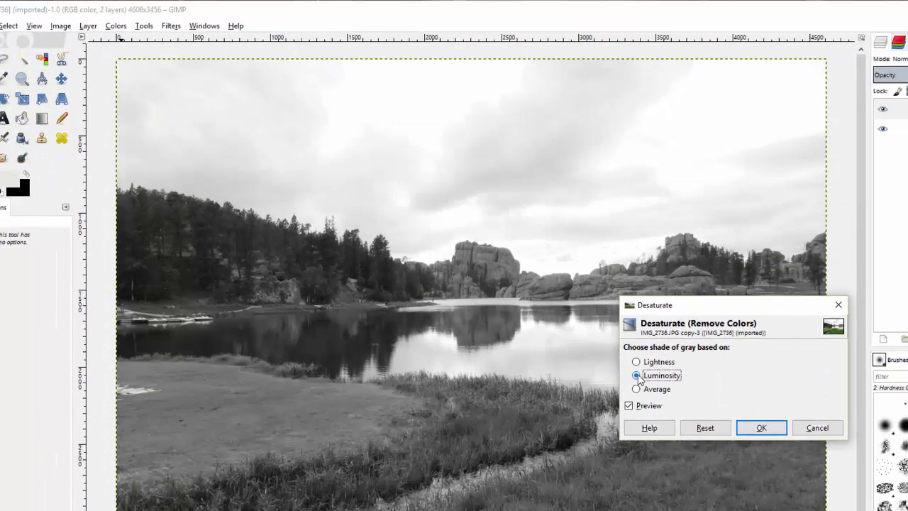
{"action": "left_click", "coordinate": [636, 389]}
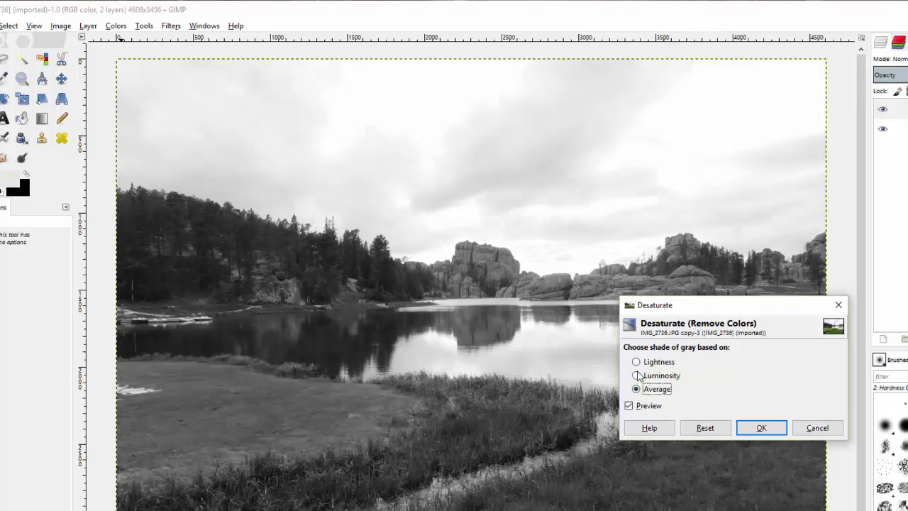
{"action": "left_click", "coordinate": [638, 363]}
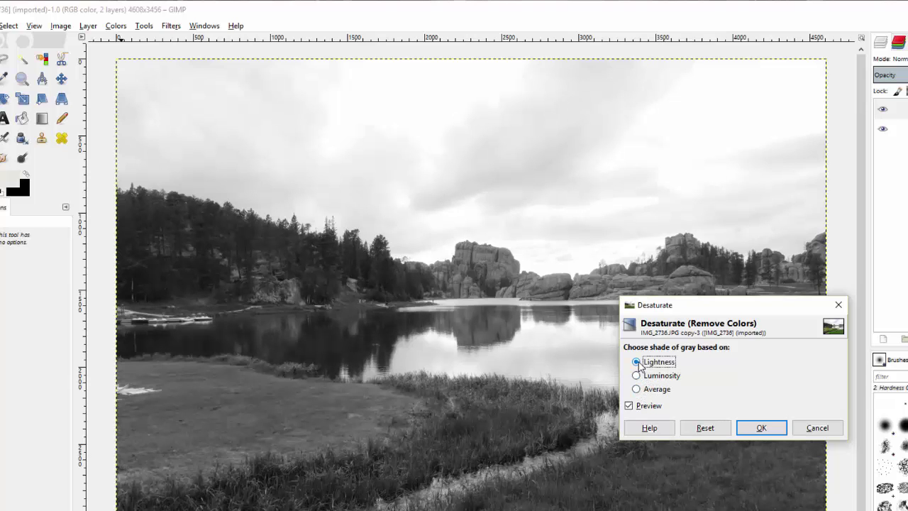
{"action": "left_click", "coordinate": [761, 428]}
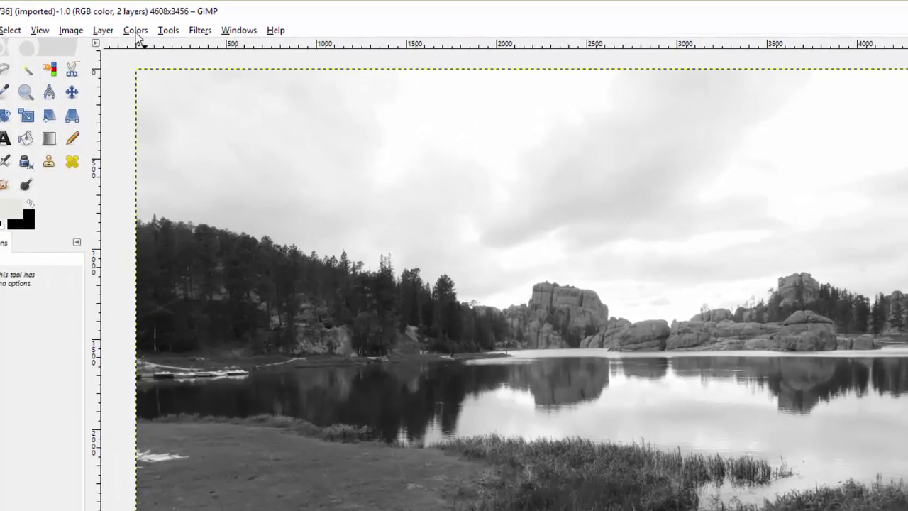
In Curves, pull the black and white points together so the sky turns white.
{"action": "left_click", "coordinate": [115, 25]}
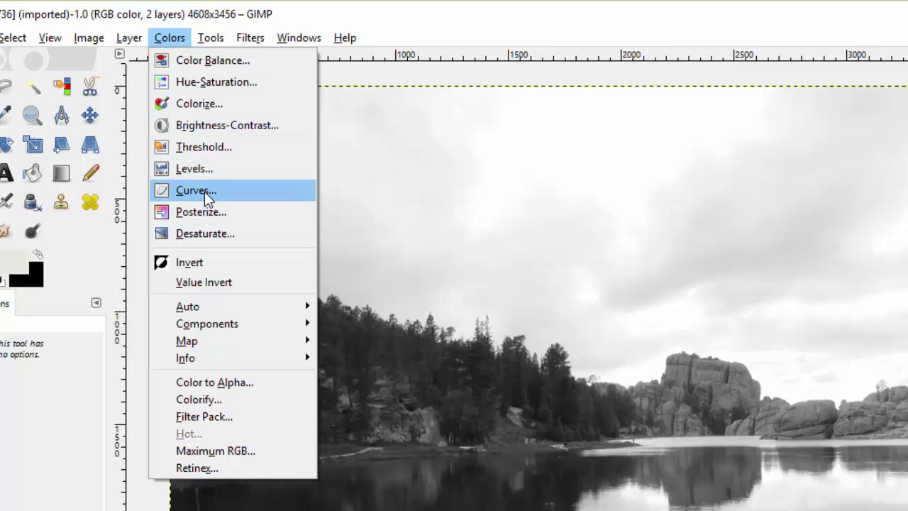
{"action": "left_click", "coordinate": [204, 192]}
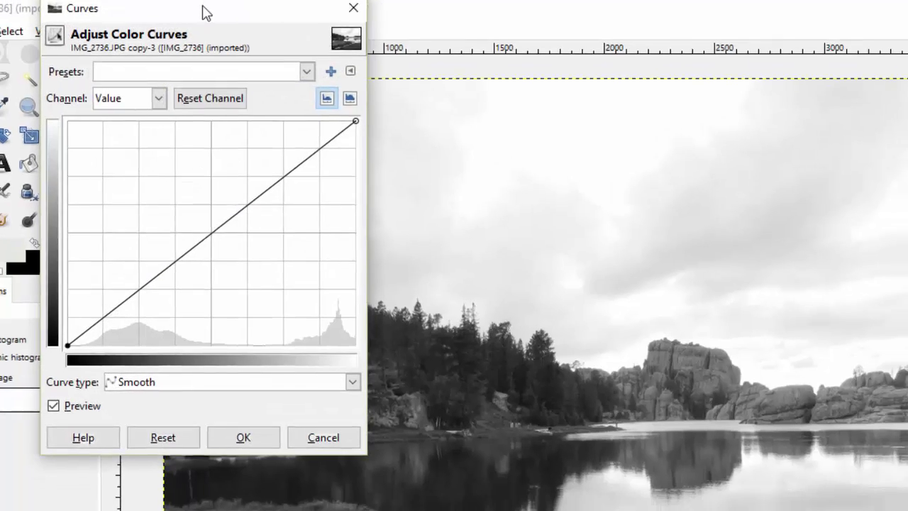
{"action": "left_click_drag", "start_coordinate": [204, 13], "coordinate": [706, 103]}
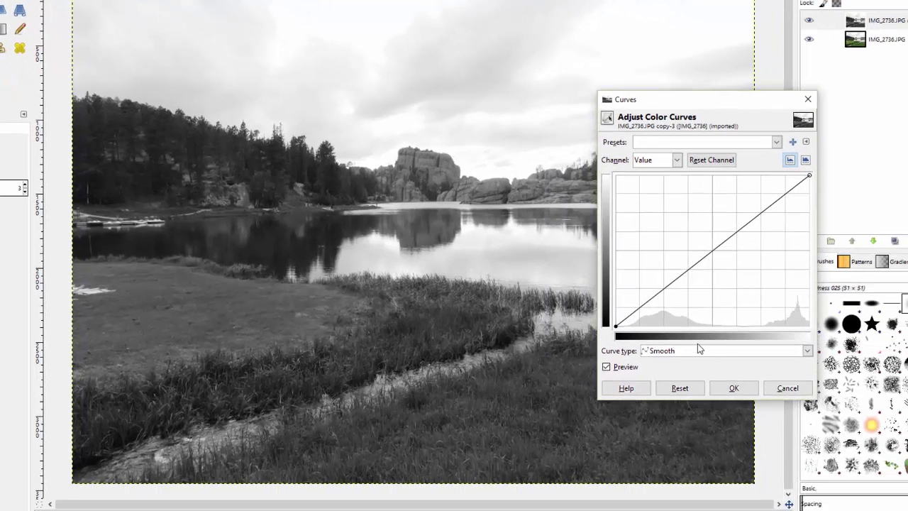
{"action": "left_click", "coordinate": [618, 324]}
{"action": "left_click_drag", "start_coordinate": [618, 324], "coordinate": [693, 325]}
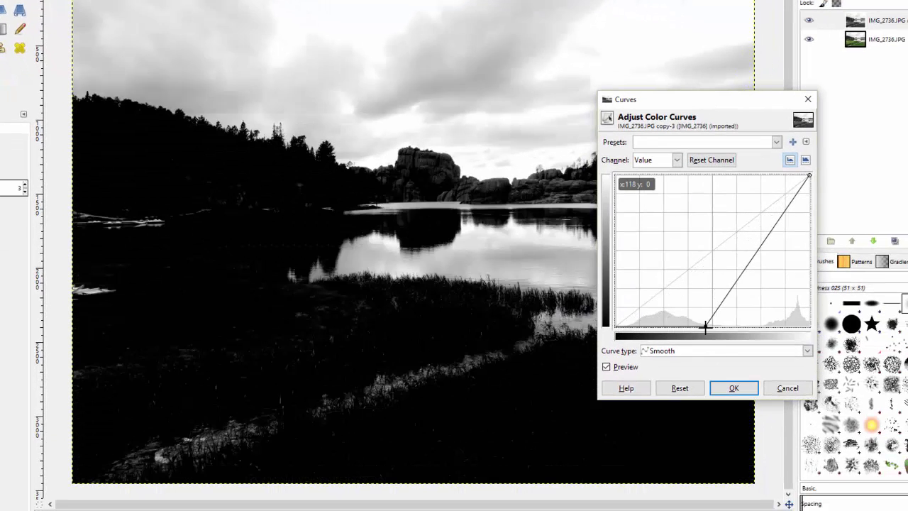
{"action": "mouse_move", "coordinate": [705, 327]}
{"action": "left_mouse_down"}
{"action": "mouse_move", "coordinate": [668, 328]}
{"action": "mouse_move", "coordinate": [691, 326]}
{"action": "left_mouse_up"}
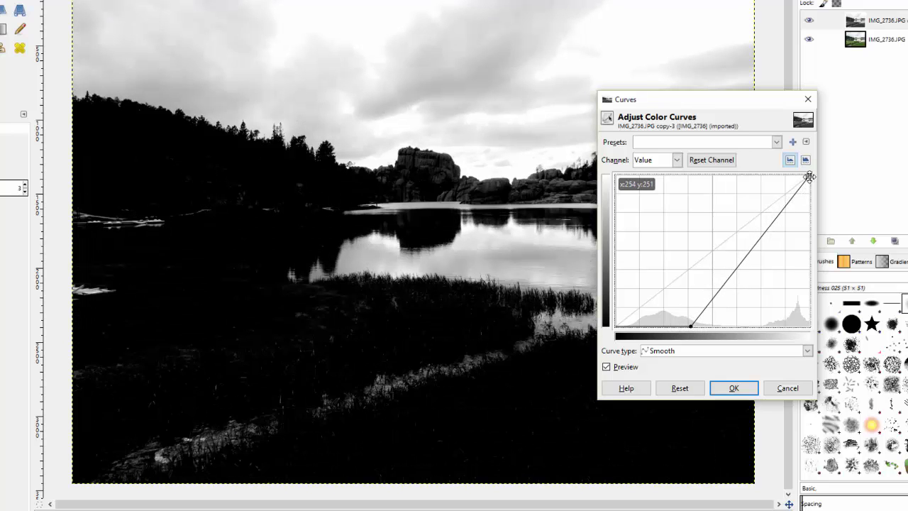
{"action": "left_click_drag", "start_coordinate": [808, 176], "coordinate": [782, 178]}
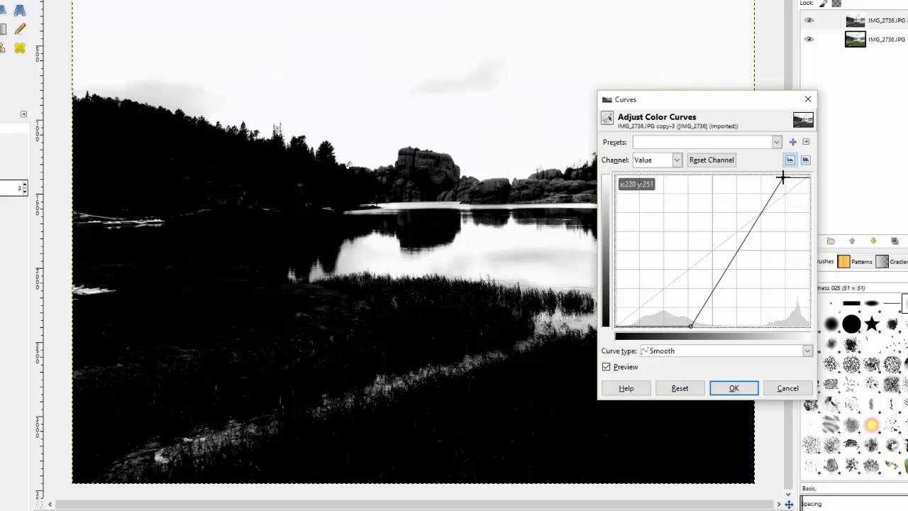
{"action": "left_click_drag", "start_coordinate": [713, 106], "coordinate": [871, 118]}
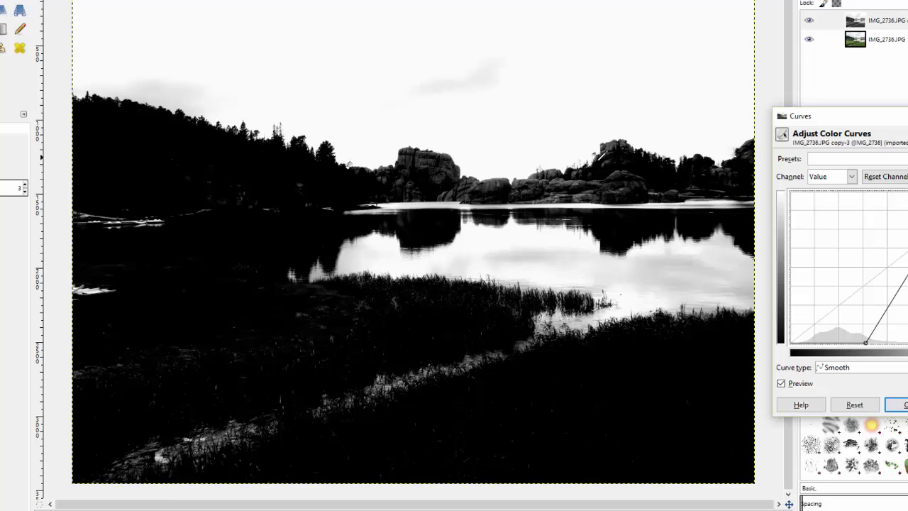
{"action": "left_click_drag", "start_coordinate": [907, 191], "coordinate": [894, 207]}
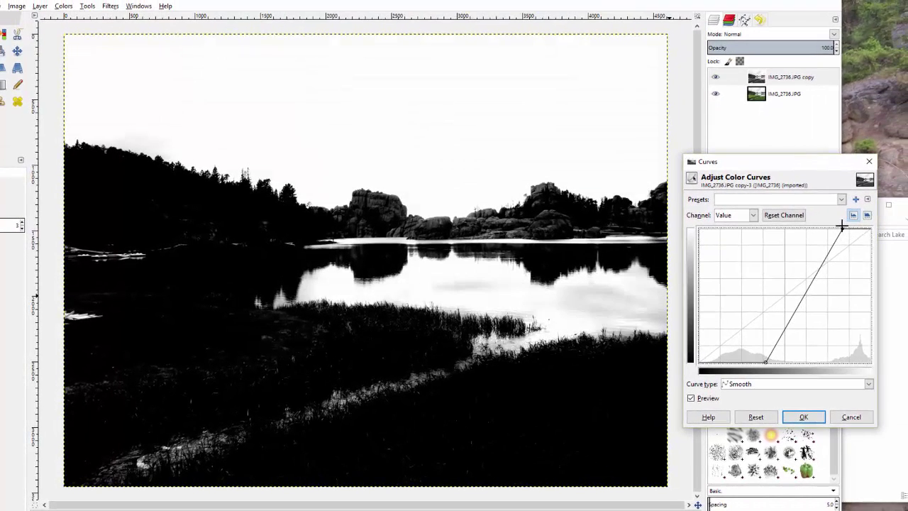
{"action": "left_click_drag", "start_coordinate": [841, 226], "coordinate": [808, 226]}
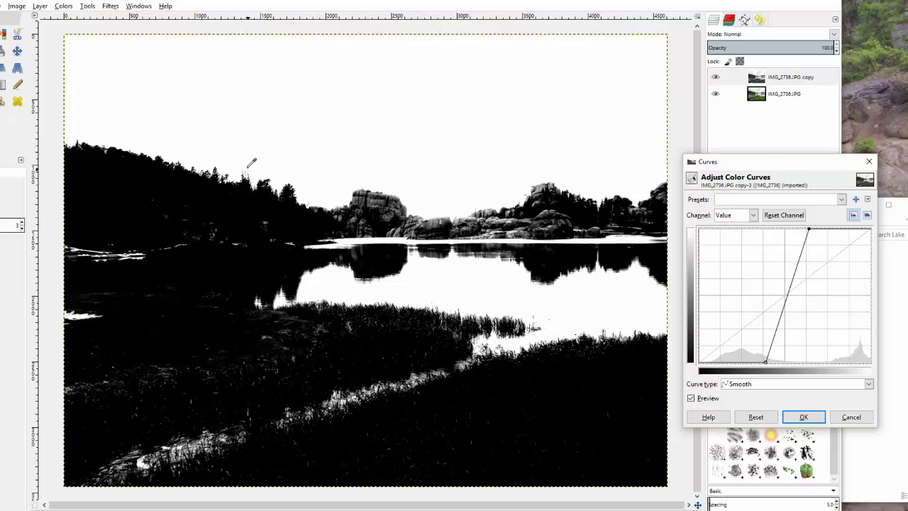
{"action": "left_click_drag", "start_coordinate": [809, 228], "coordinate": [835, 229]}
{"action": "left_click_drag", "start_coordinate": [765, 362], "coordinate": [779, 358]}
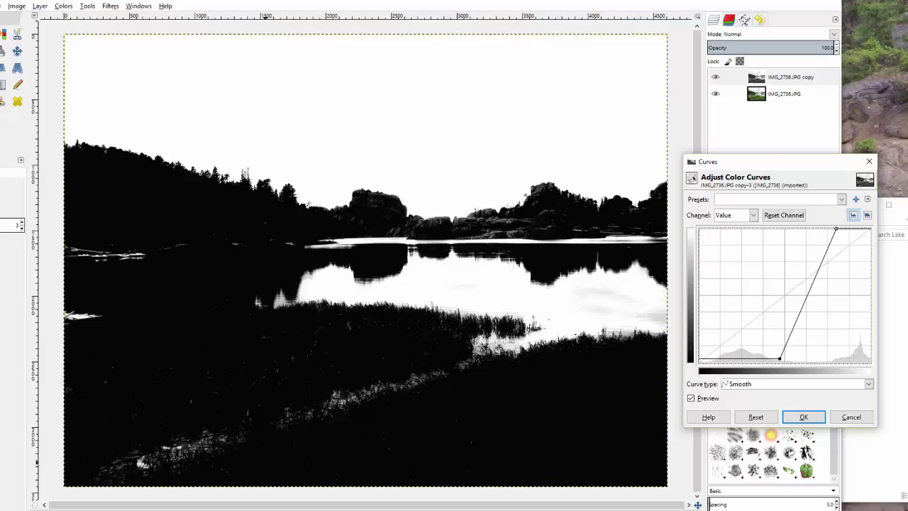
At 200% zoom, push the dark point right until the land is black, and apply the curve.
{"action": "left_click", "coordinate": [114, 479]}
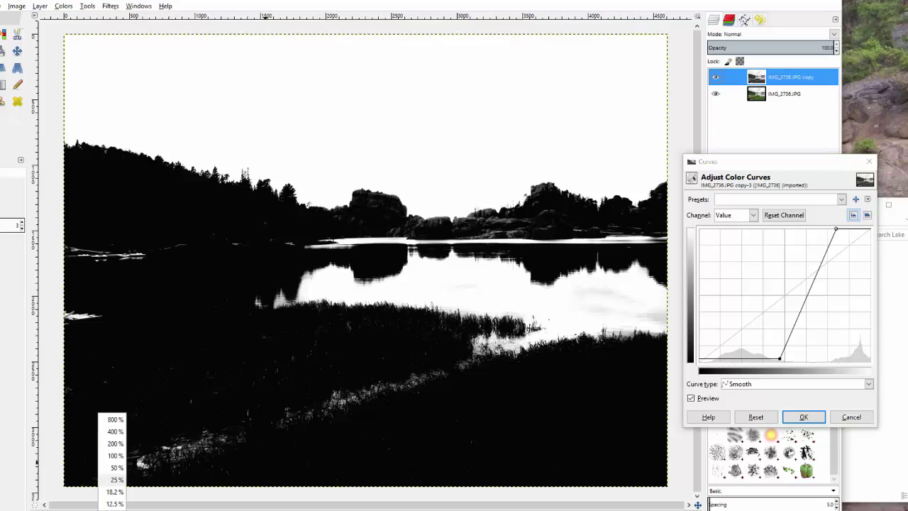
{"action": "left_click", "coordinate": [119, 447]}
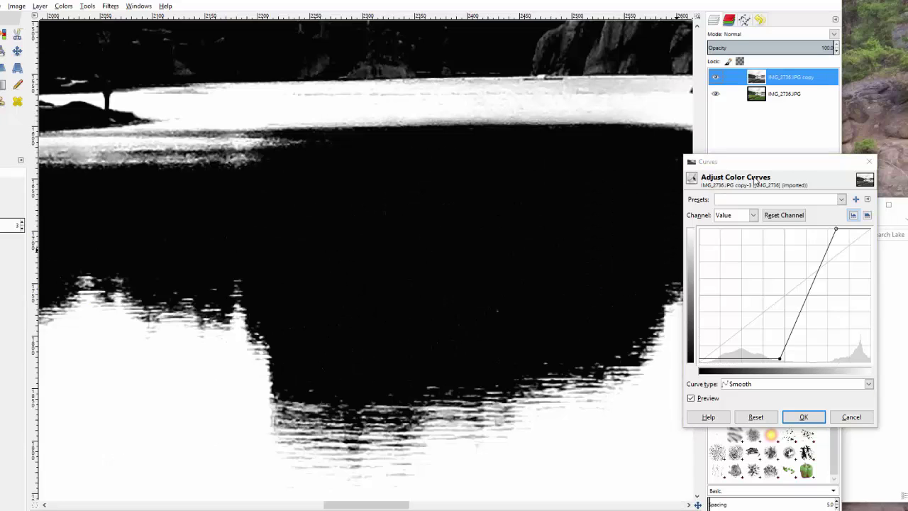
{"action": "left_click_drag", "start_coordinate": [752, 161], "coordinate": [827, 200]}
{"action": "left_click_drag", "start_coordinate": [700, 275], "coordinate": [693, 219]}
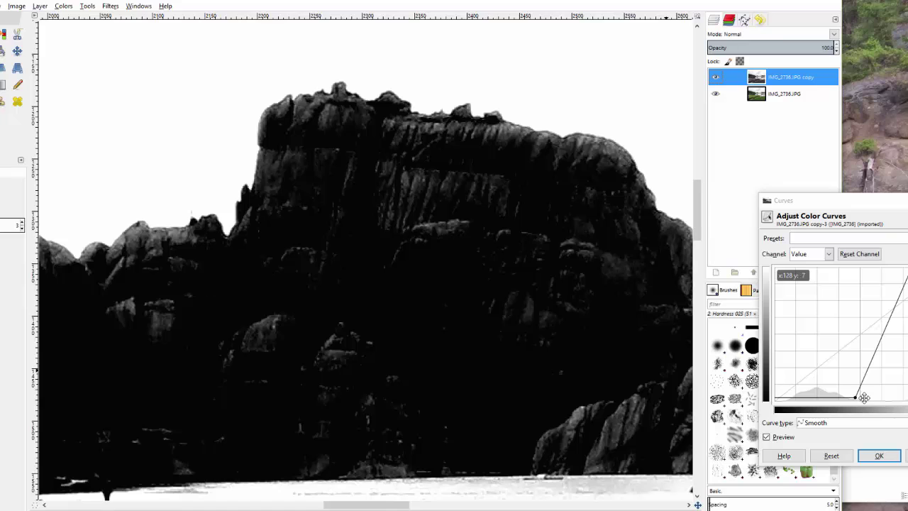
{"action": "left_click_drag", "start_coordinate": [857, 398], "coordinate": [881, 405]}
{"action": "left_click_drag", "start_coordinate": [881, 405], "coordinate": [887, 405]}
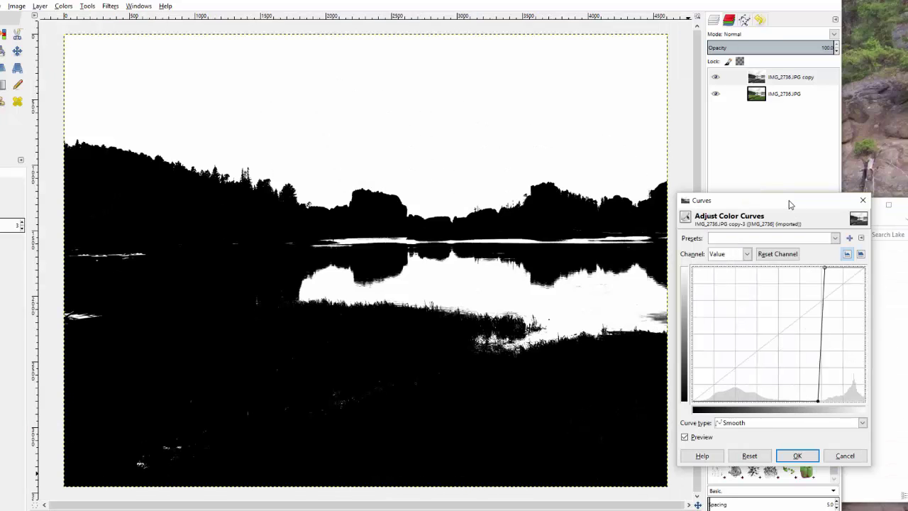
{"action": "left_click_drag", "start_coordinate": [790, 204], "coordinate": [808, 206]}
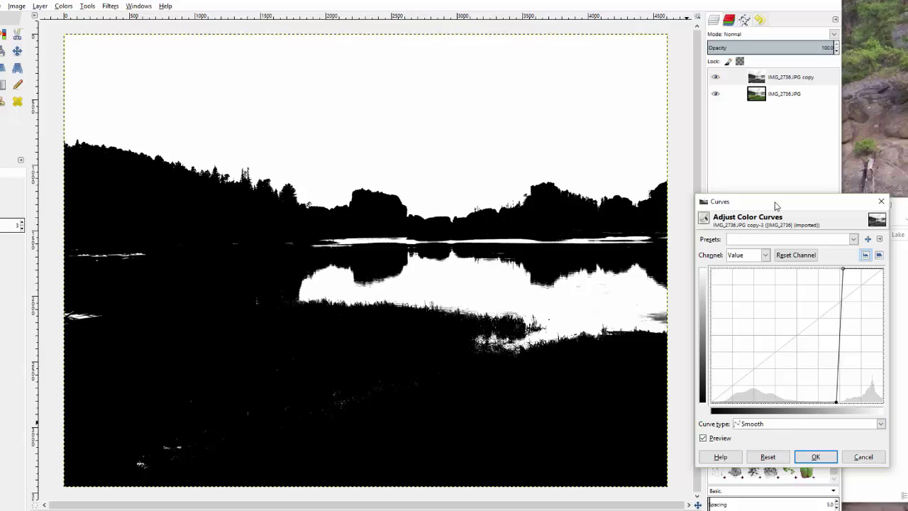
{"action": "left_click_drag", "start_coordinate": [772, 204], "coordinate": [758, 185]}
{"action": "left_click", "coordinate": [801, 435]}
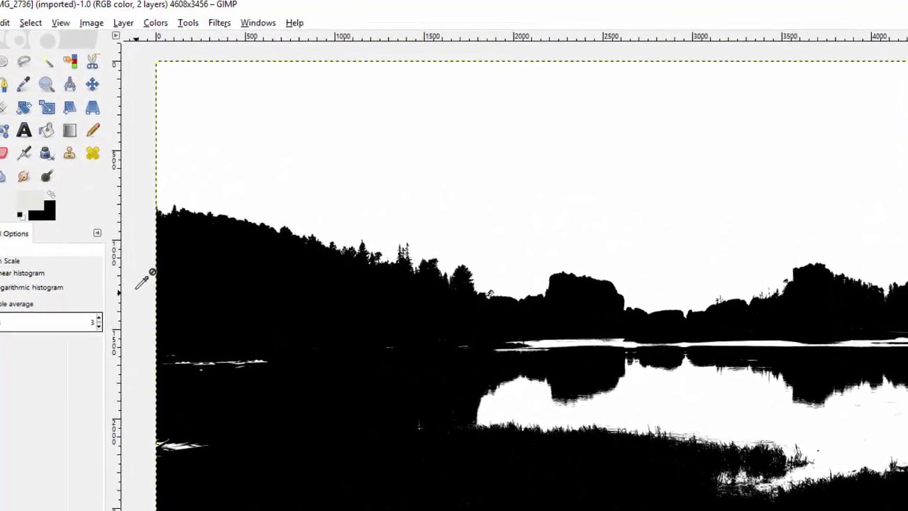
Set up a black Paintbrush at size 1000 with the 2. Hardness 100 brush.
{"action": "left_click", "coordinate": [52, 196]}
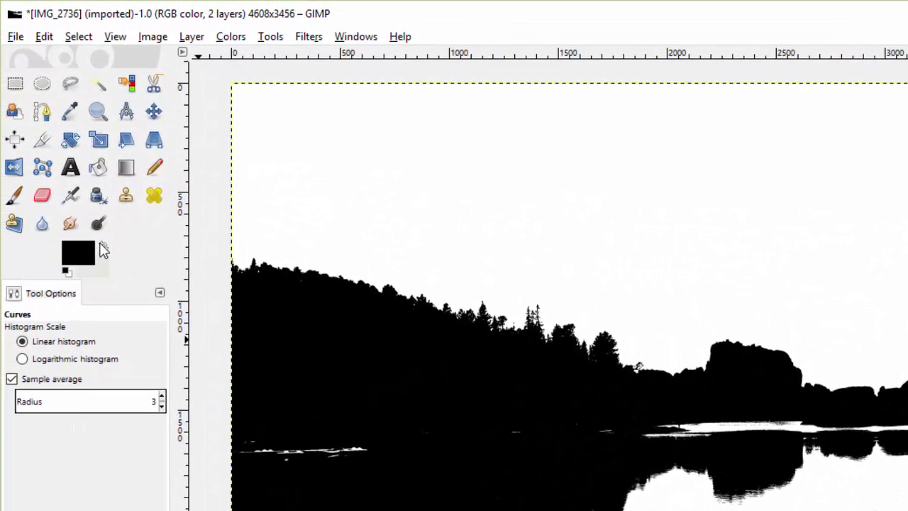
{"action": "left_click", "coordinate": [14, 195]}
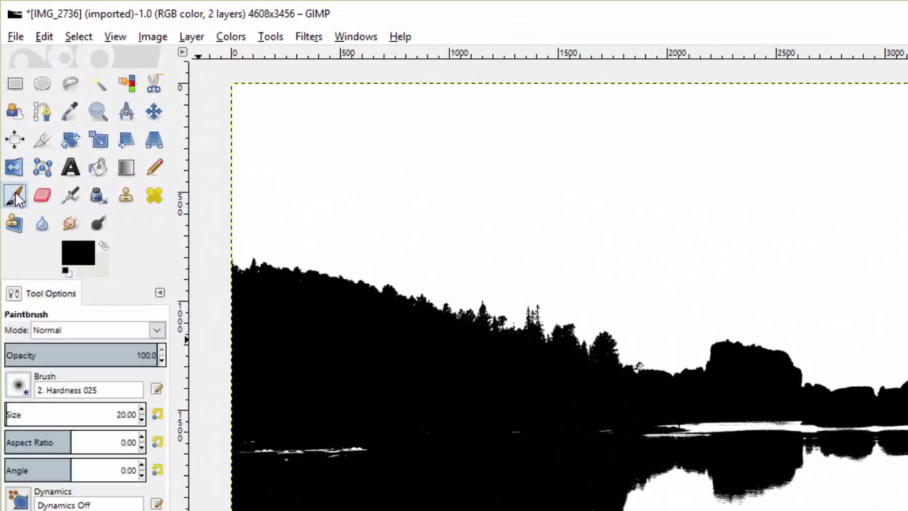
{"action": "left_click", "coordinate": [142, 411]}
{"action": "left_click", "coordinate": [141, 411]}
{"action": "left_click", "coordinate": [142, 411]}
{"action": "left_click", "coordinate": [144, 411]}
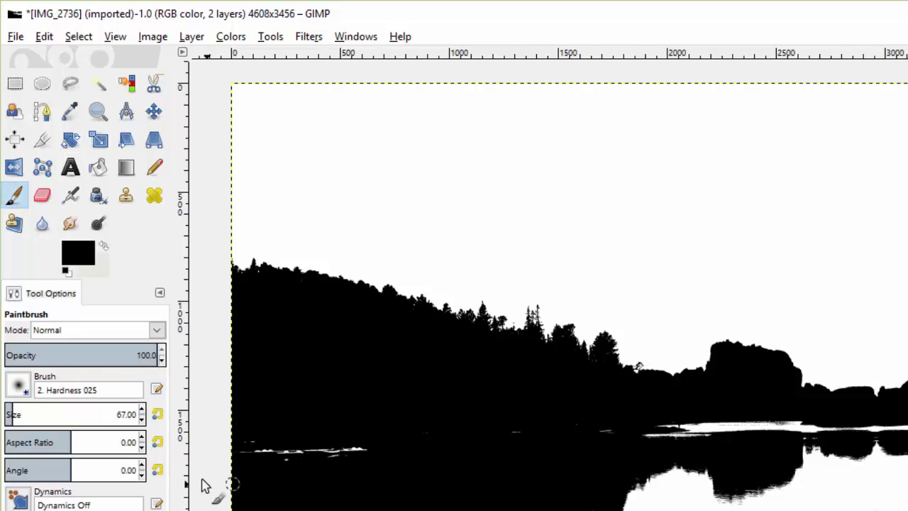
{"action": "left_click_drag", "start_coordinate": [113, 417], "coordinate": [258, 420]}
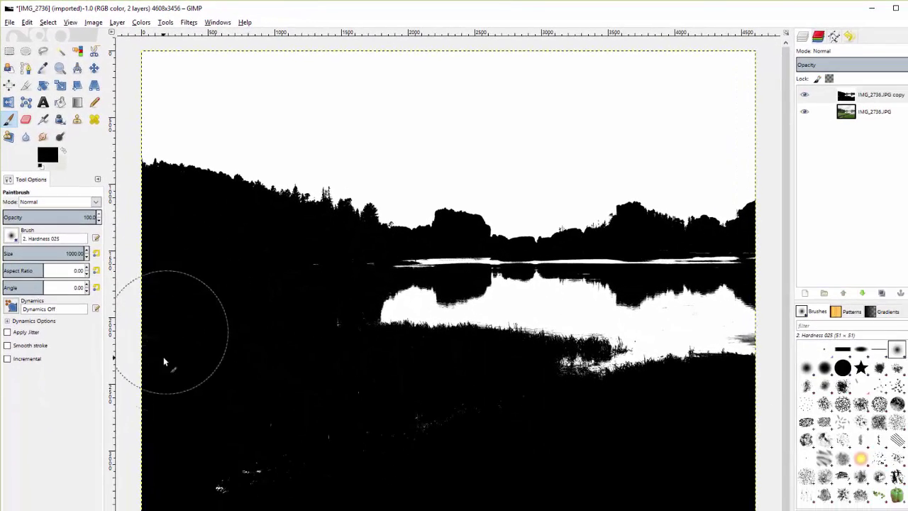
{"action": "left_click", "coordinate": [11, 237]}
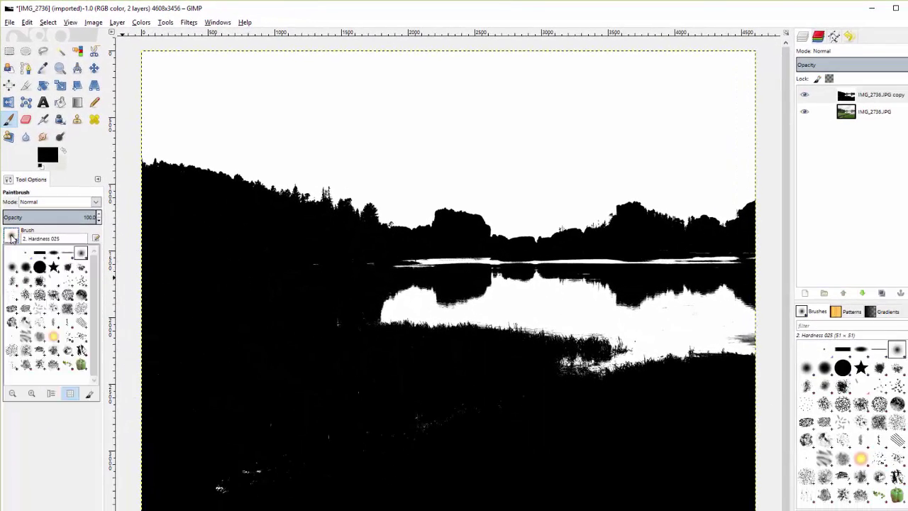
{"action": "left_click", "coordinate": [39, 267]}
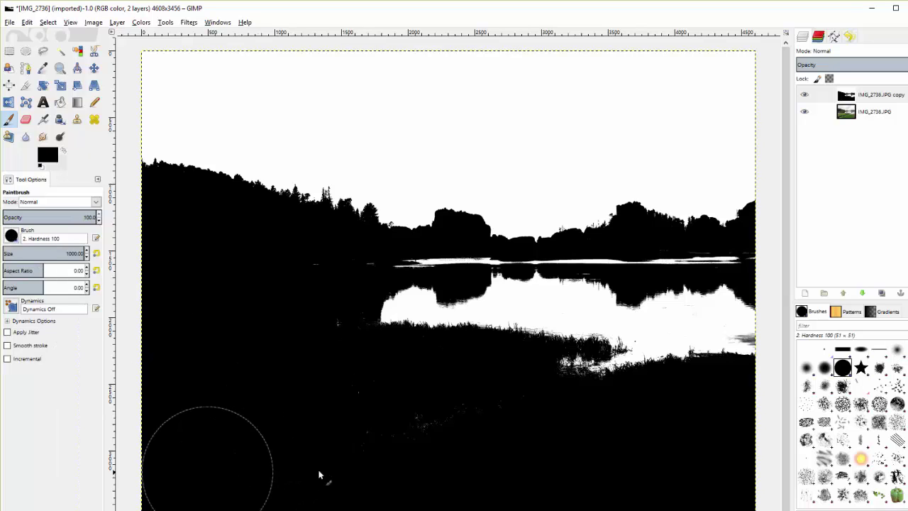
Paint the lake and shore black, then toggle the silhouette layer off and on to compare.
{"action": "mouse_move", "coordinate": [342, 473]}
{"action": "left_mouse_down"}
{"action": "mouse_move", "coordinate": [492, 416]}
{"action": "mouse_move", "coordinate": [390, 345]}
{"action": "mouse_move", "coordinate": [308, 304]}
{"action": "mouse_move", "coordinate": [395, 320]}
{"action": "mouse_move", "coordinate": [700, 310]}
{"action": "mouse_move", "coordinate": [717, 318]}
{"action": "mouse_move", "coordinate": [728, 311]}
{"action": "left_mouse_up"}
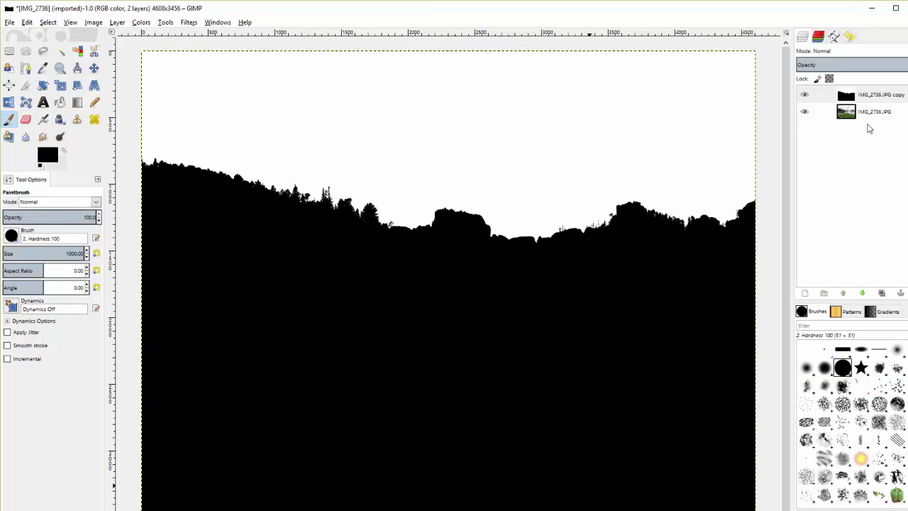
{"action": "left_click", "coordinate": [846, 96]}
{"action": "left_click", "coordinate": [804, 94]}
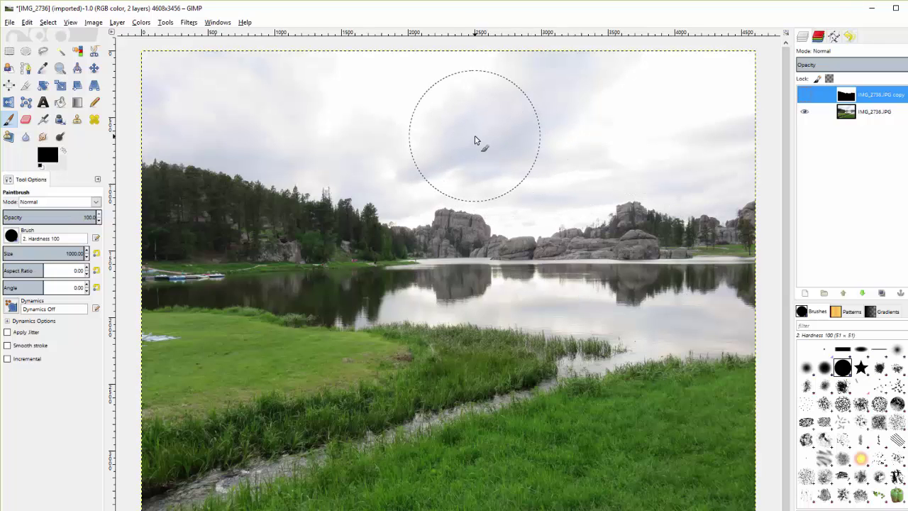
{"action": "key", "text": "alt+Tab"}
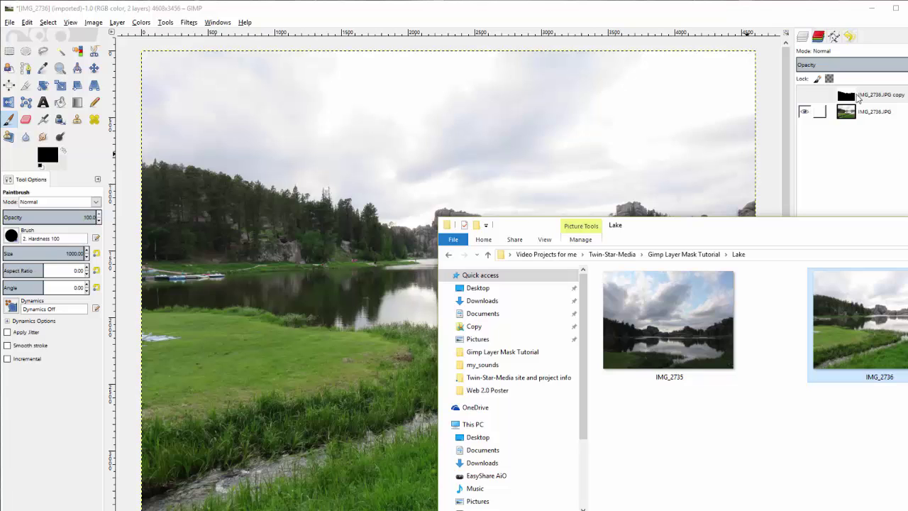
{"action": "left_click", "coordinate": [804, 94]}
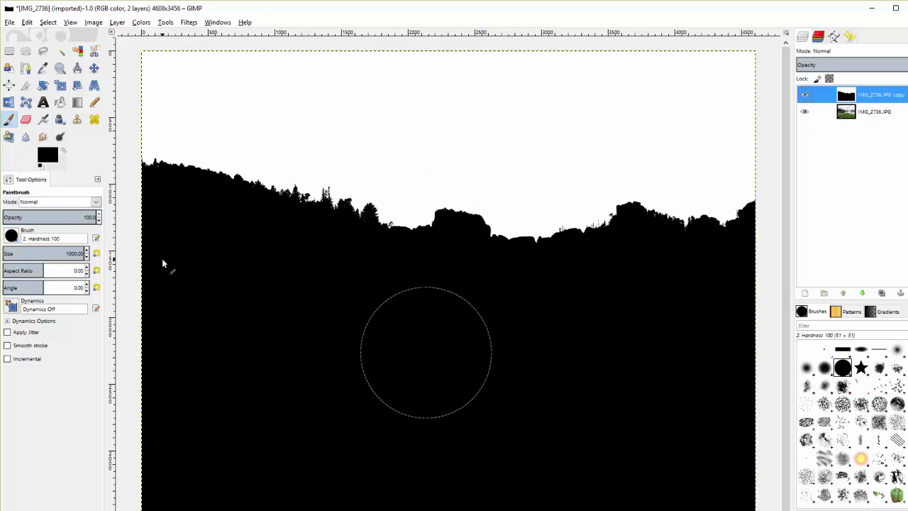
Invert the copy layer so the sky is black and the land white.
{"action": "left_click", "coordinate": [92, 22]}
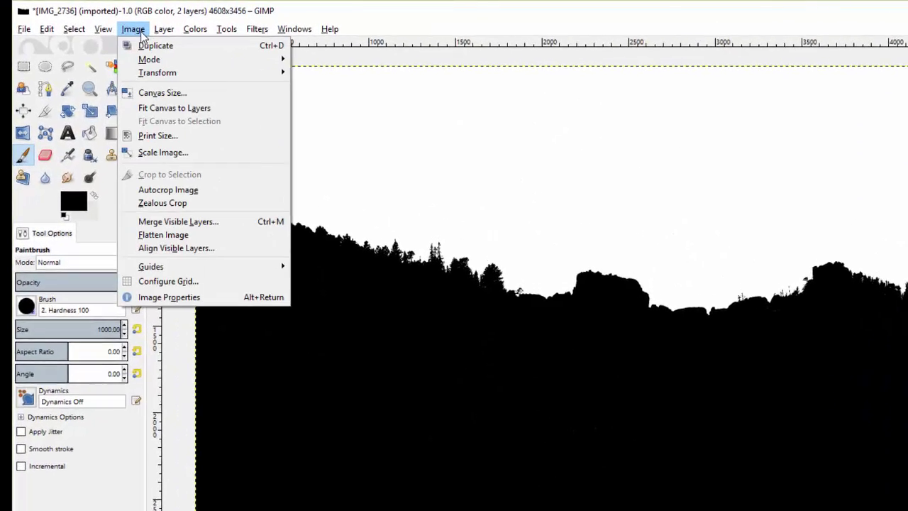
{"action": "left_click", "coordinate": [141, 22]}
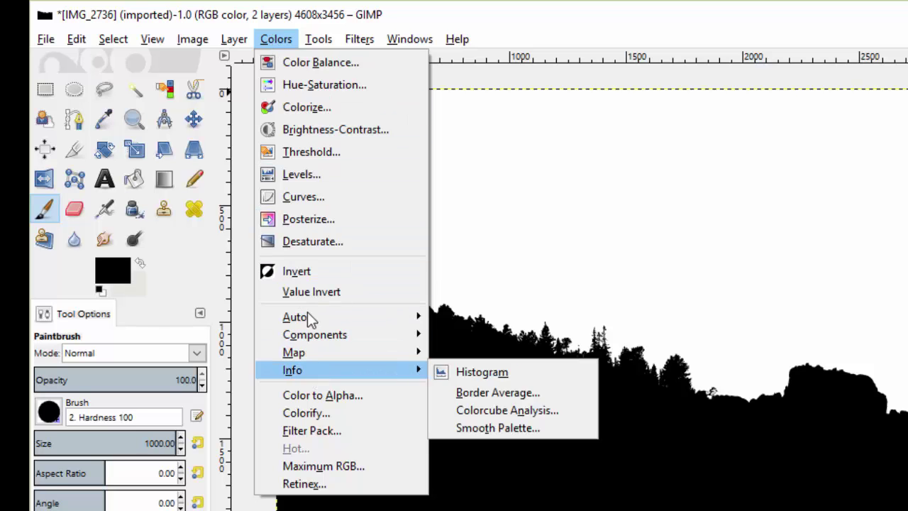
{"action": "left_click", "coordinate": [305, 272]}
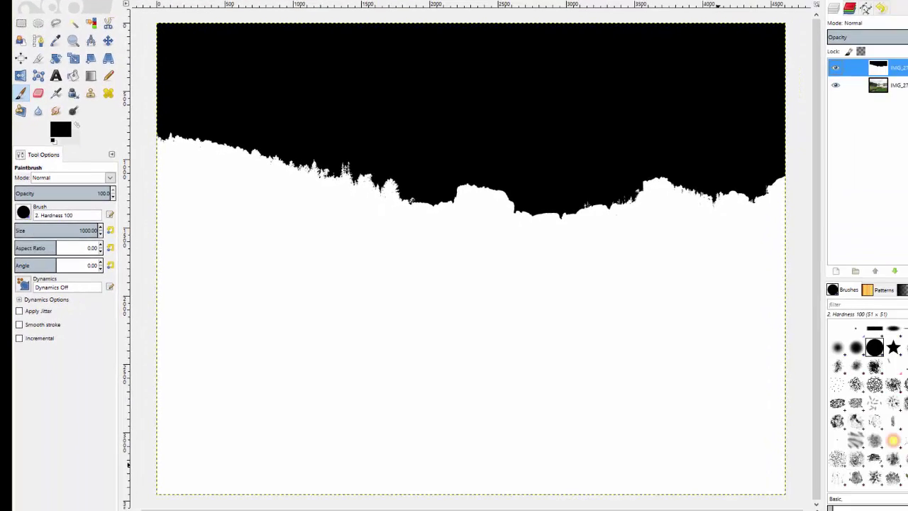
Add a white, fully opaque layer mask to IMG_2736.JPG, keeping the photo itself active.
{"action": "left_click", "coordinate": [902, 88]}
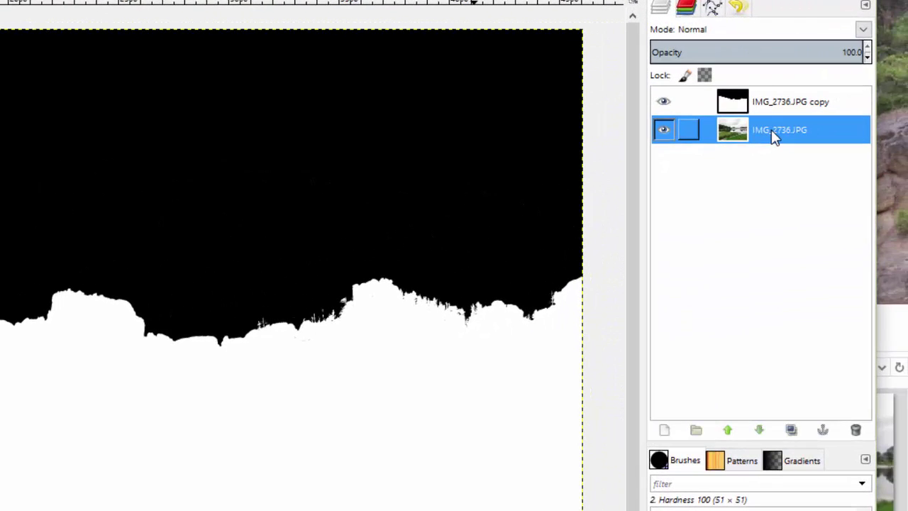
{"action": "right_click", "coordinate": [775, 138]}
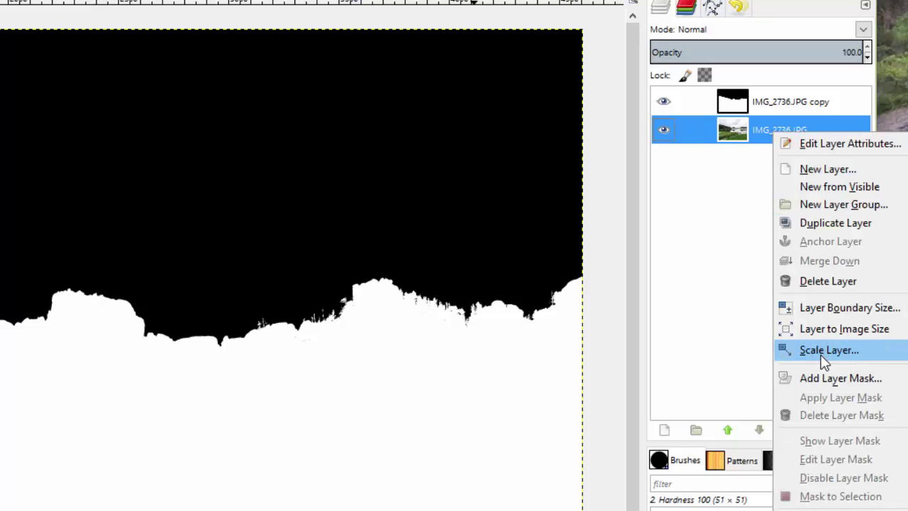
{"action": "left_click", "coordinate": [818, 377]}
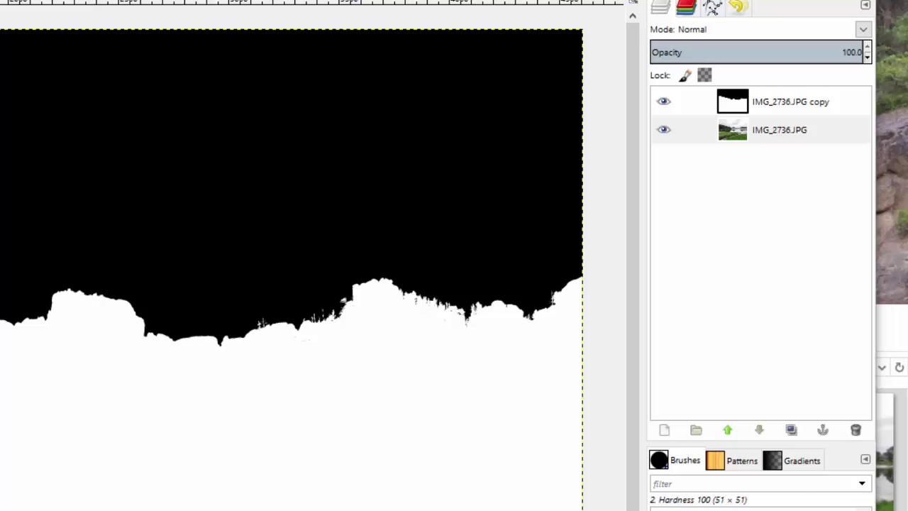
{"action": "left_click_drag", "start_coordinate": [0, 191], "coordinate": [186, 271]}
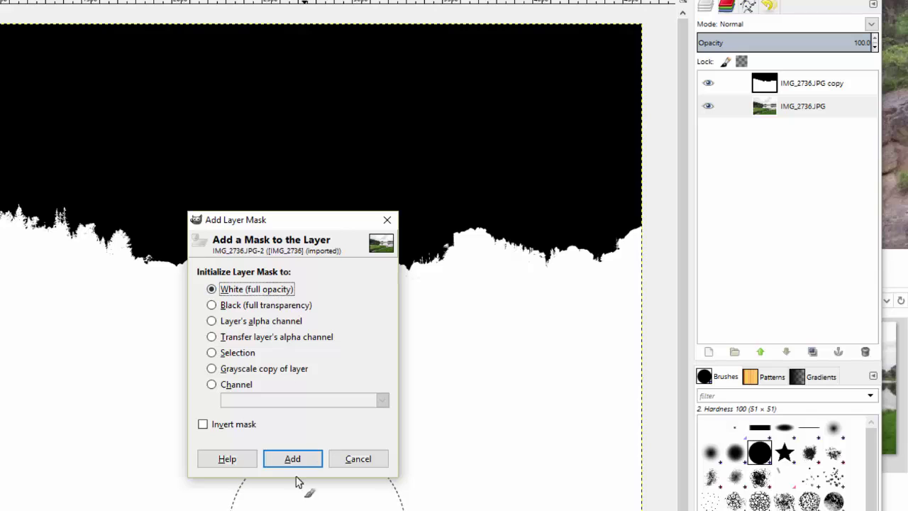
{"action": "left_click", "coordinate": [294, 462]}
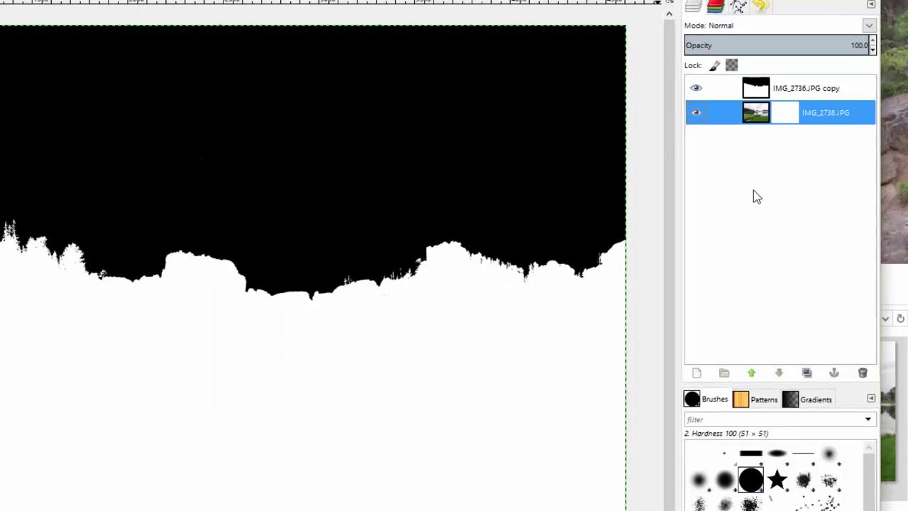
{"action": "left_click", "coordinate": [773, 113]}
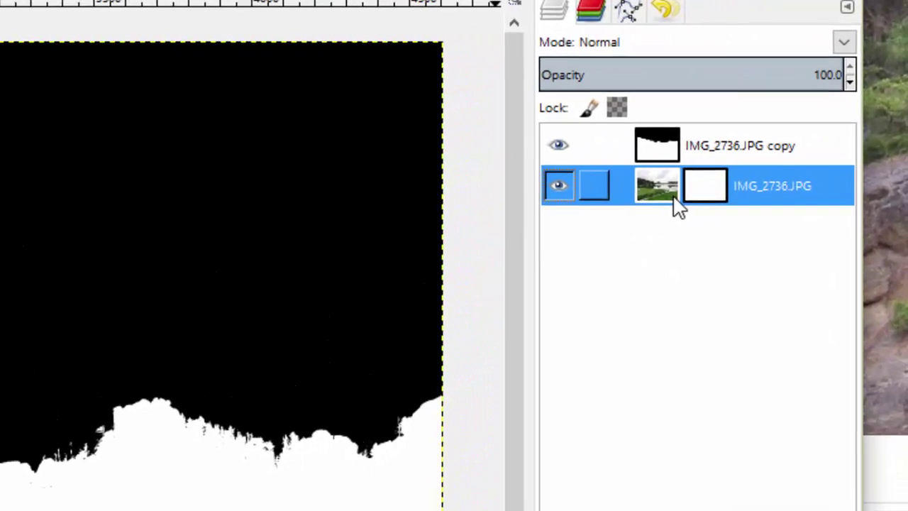
{"action": "left_click", "coordinate": [671, 193]}
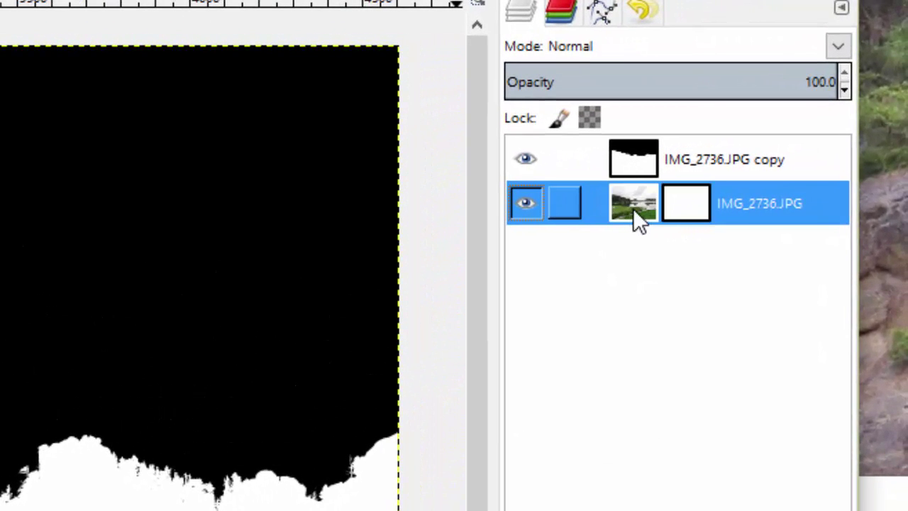
{"action": "left_click", "coordinate": [682, 207]}
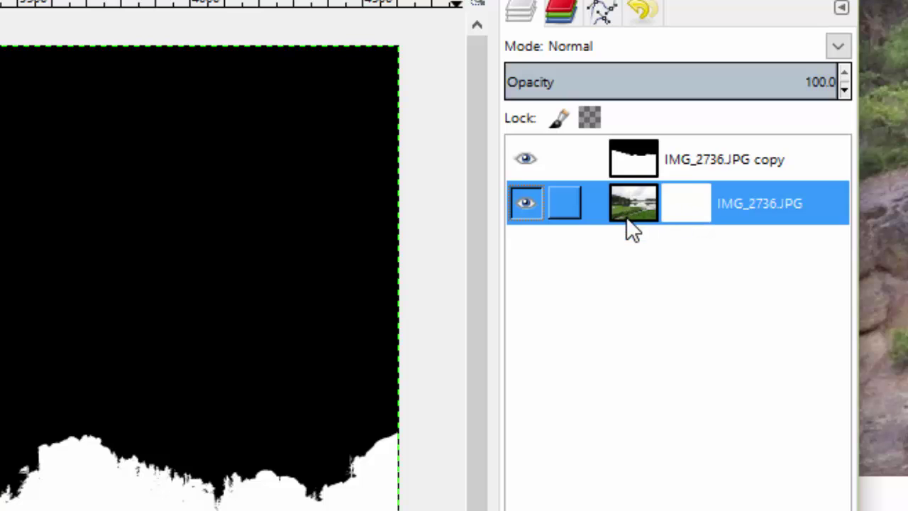
Check the photo's mask, then select the inverted silhouette copy layer and bring up the Edit menu.
{"action": "left_click", "coordinate": [703, 203]}
{"action": "left_click", "coordinate": [720, 163]}
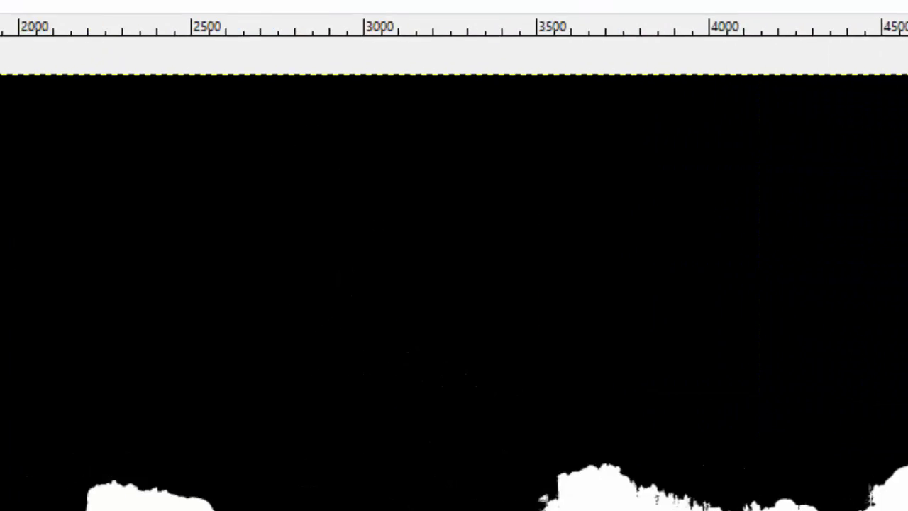
{"action": "left_click", "coordinate": [74, 59]}
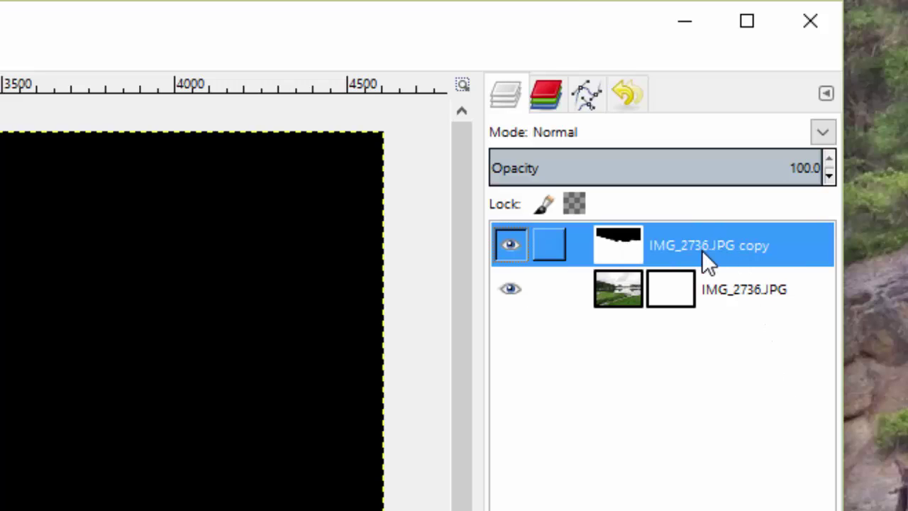
Cut the silhouette layer, paste it into the photo's layer mask, and anchor the floating selection.
{"action": "key", "text": "ctrl+z"}
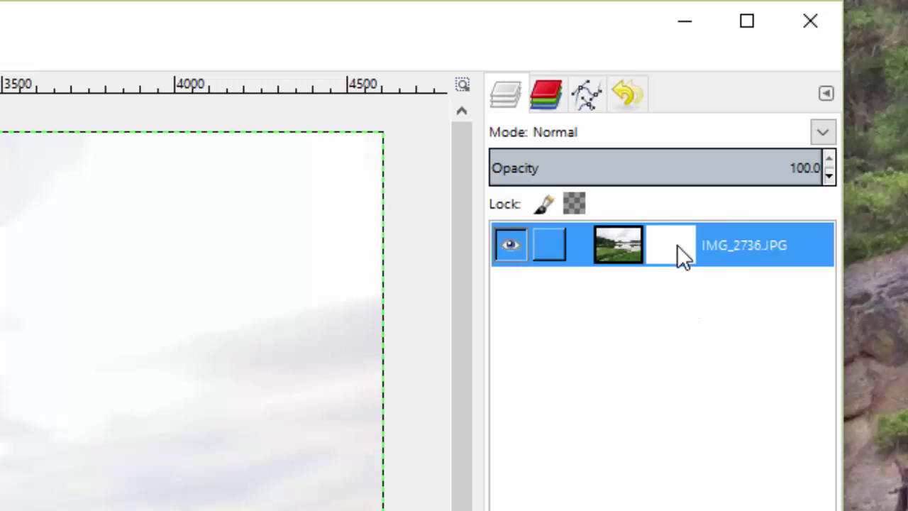
{"action": "key", "text": "ctrl+v"}
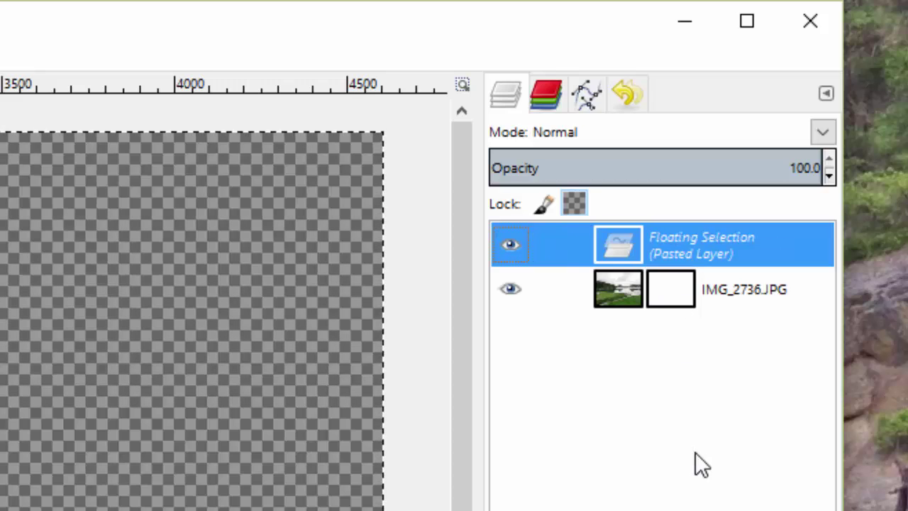
{"action": "left_click", "coordinate": [704, 261]}
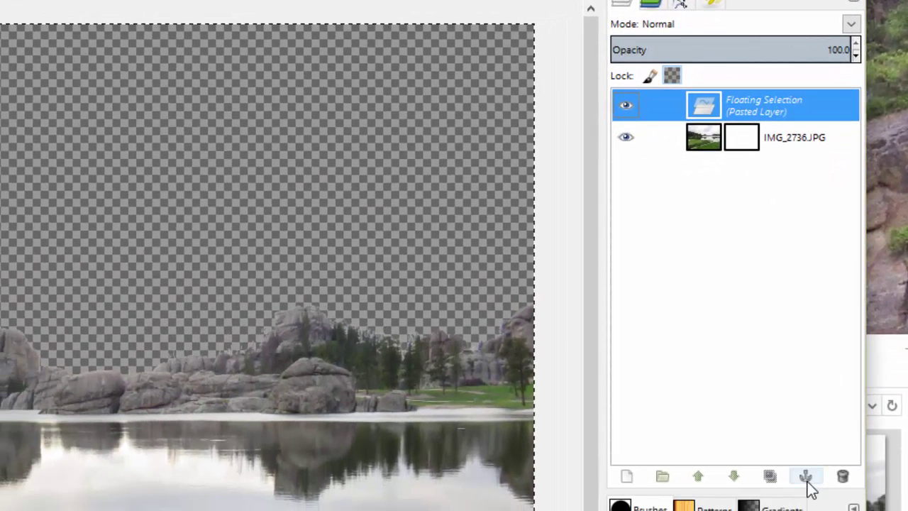
{"action": "left_click", "coordinate": [806, 477]}
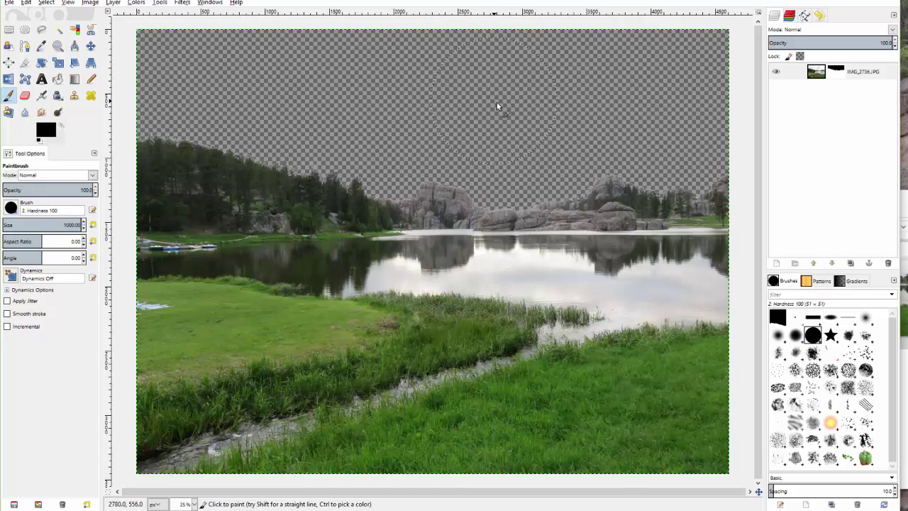
{"action": "key", "text": "alt+Tab"}
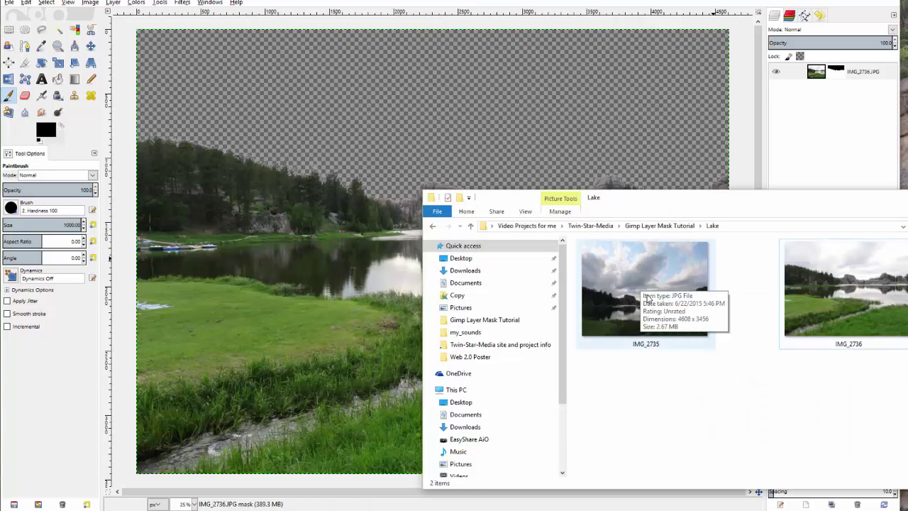
Add IMG_2735 as a layer from Explorer and lower it beneath the masked lake photo.
{"action": "left_click", "coordinate": [652, 281]}
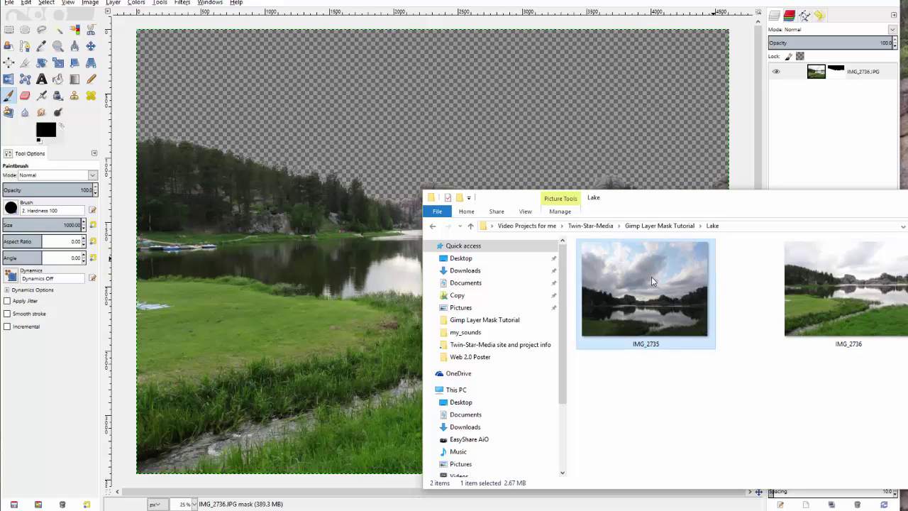
{"action": "left_click_drag", "start_coordinate": [651, 276], "coordinate": [349, 291]}
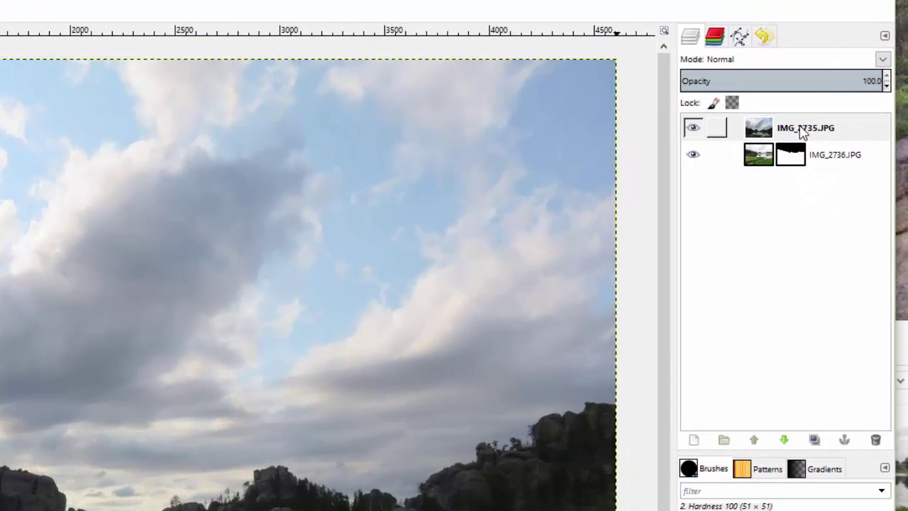
{"action": "left_click", "coordinate": [802, 133]}
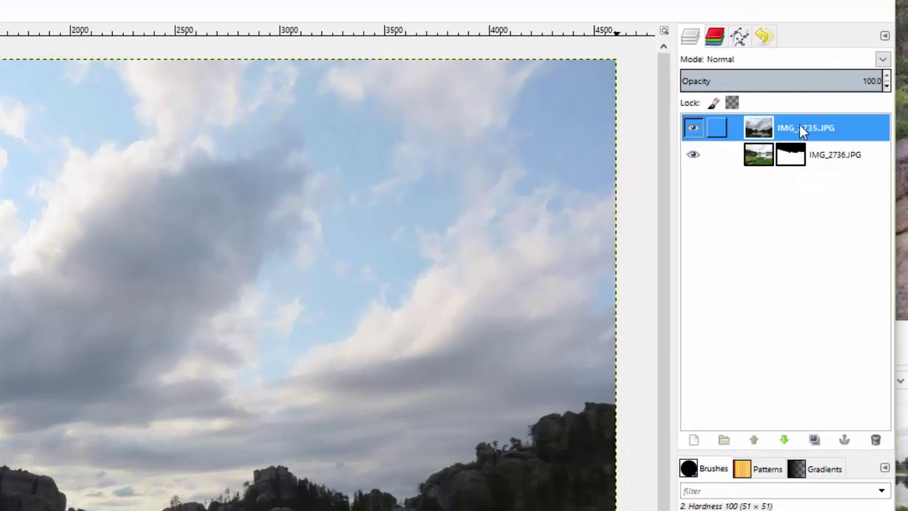
{"action": "left_click", "coordinate": [784, 441]}
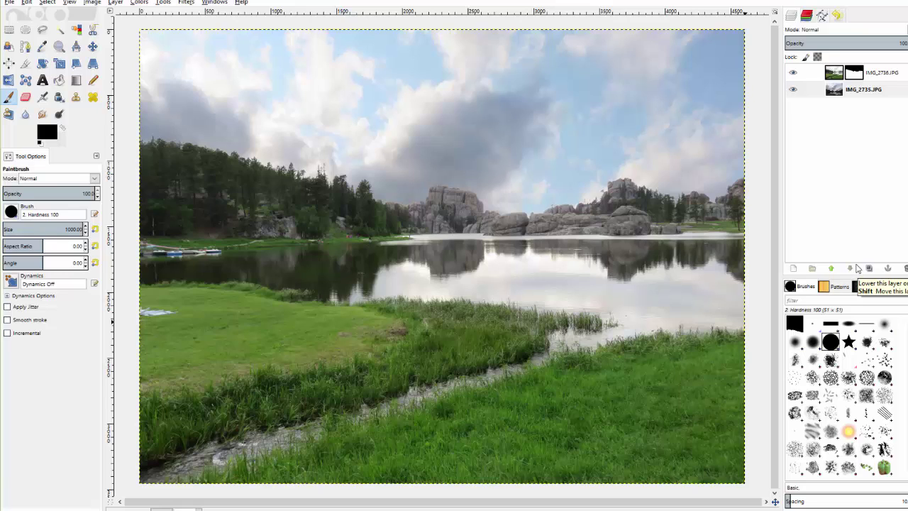
Nudge the photo layer into alignment, then toggle IMG_2736 and IMG_2735 visibility to inspect the treeline.
{"action": "left_click", "coordinate": [92, 47]}
{"action": "left_click_drag", "start_coordinate": [390, 137], "coordinate": [396, 88]}
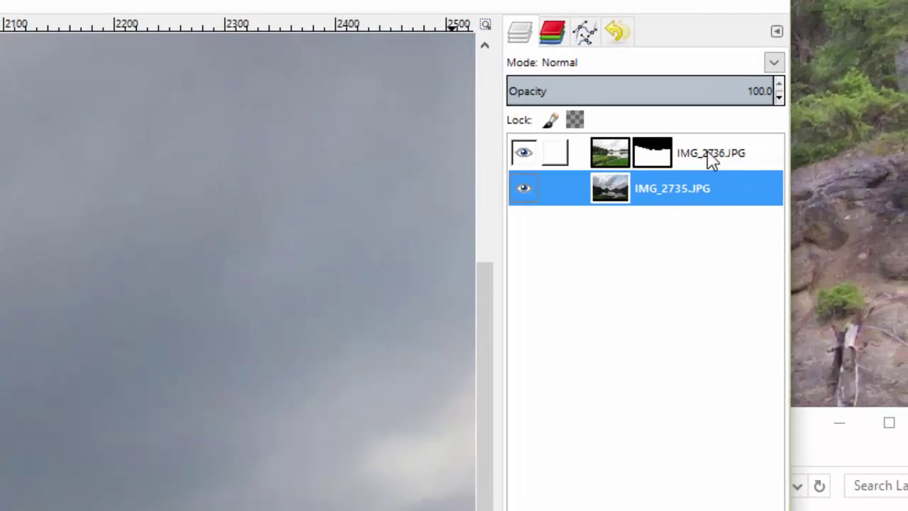
{"action": "left_click", "coordinate": [688, 156]}
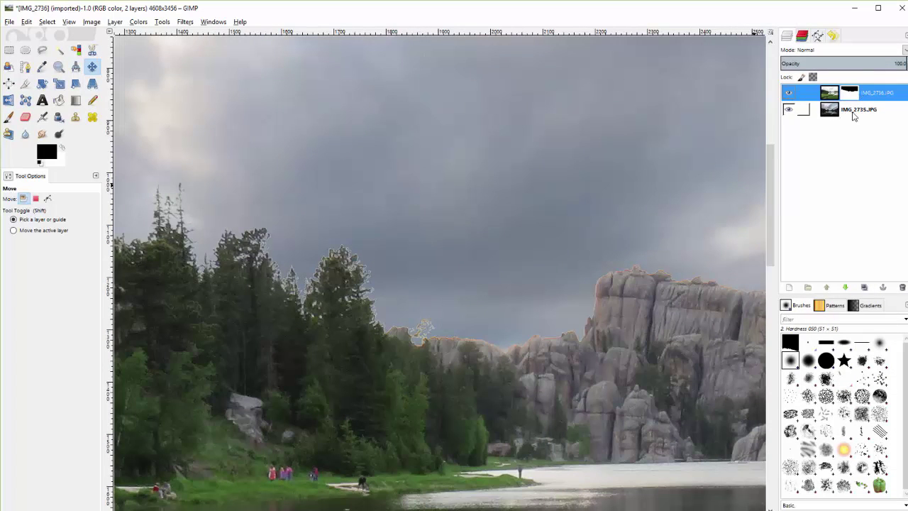
{"action": "left_click", "coordinate": [849, 113]}
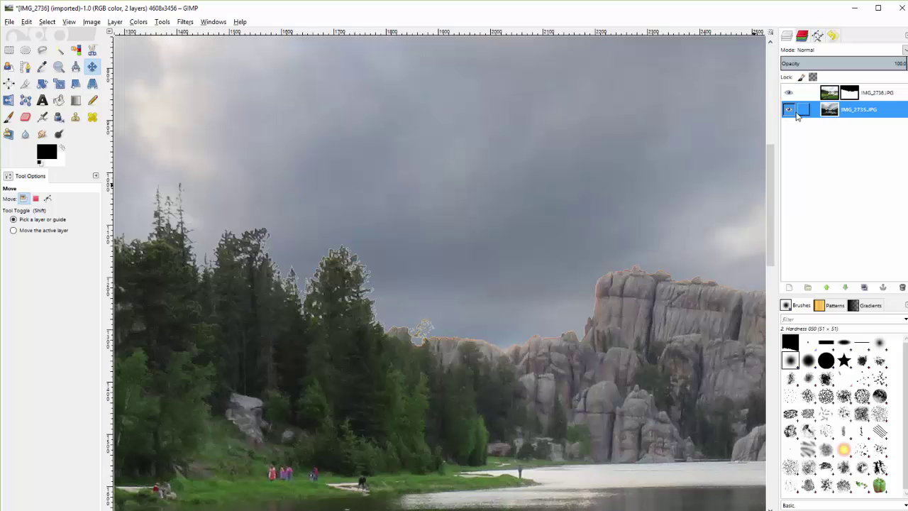
{"action": "left_click", "coordinate": [789, 94]}
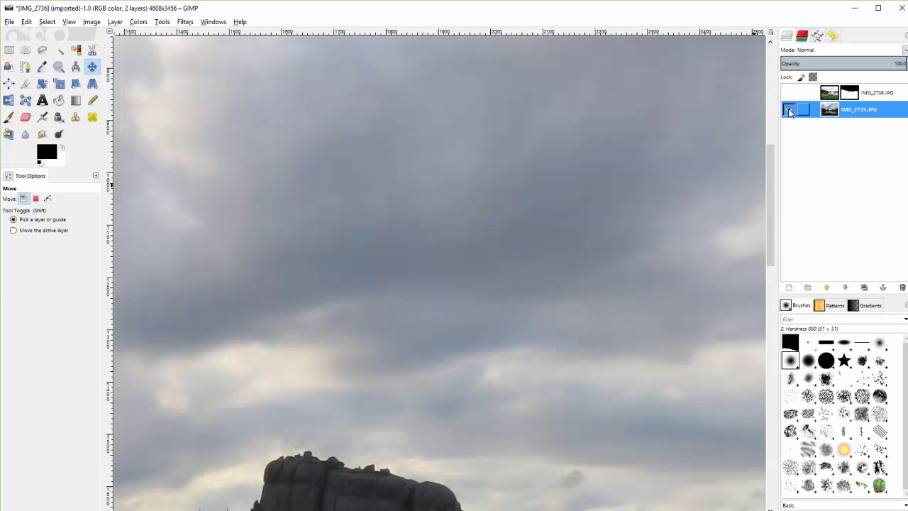
{"action": "left_click", "coordinate": [788, 109]}
{"action": "left_click", "coordinate": [789, 93]}
{"action": "left_click", "coordinate": [788, 109]}
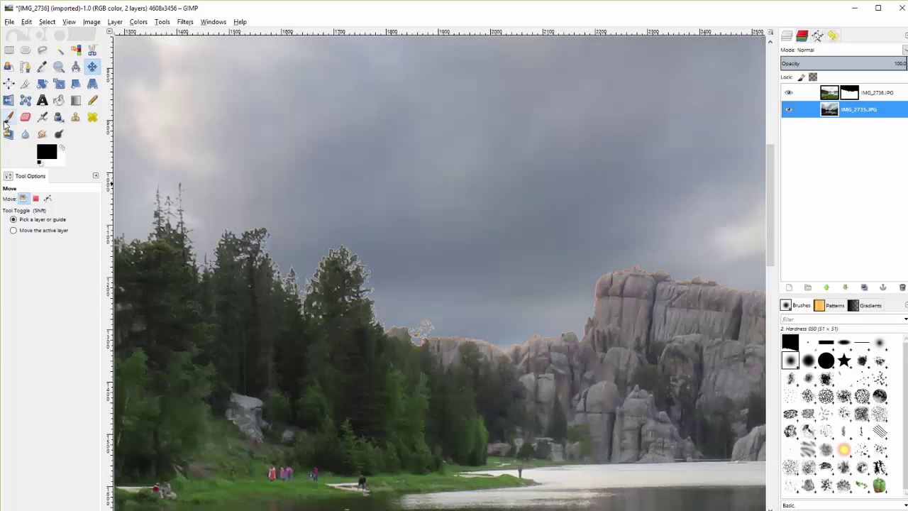
With the Paintbrush on the lake photo's layer mask, lower brush opacity to about 30.
{"action": "key", "text": "p"}
{"action": "left_click", "coordinate": [849, 93]}
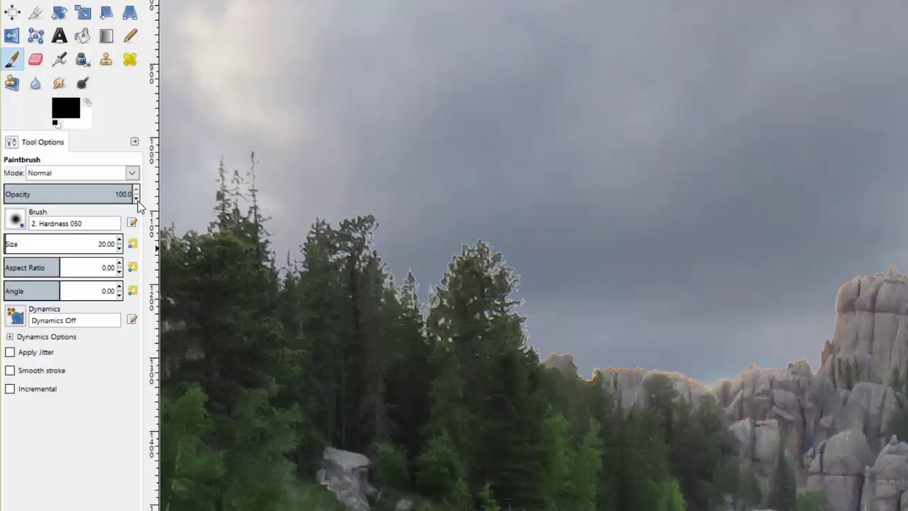
{"action": "left_click_drag", "start_coordinate": [136, 199], "coordinate": [138, 202]}
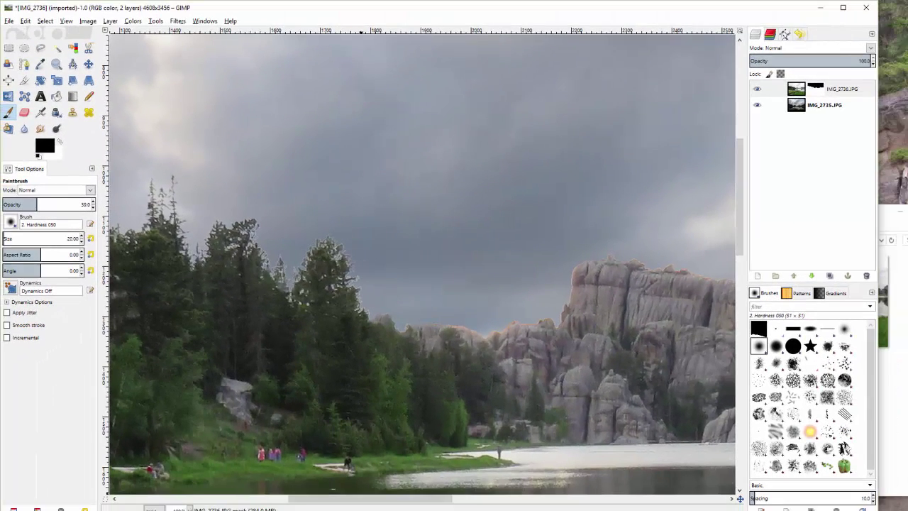
Check the whole image, zoom to 100%, and paint the mask along the left treetop edge.
{"action": "left_click", "coordinate": [190, 508]}
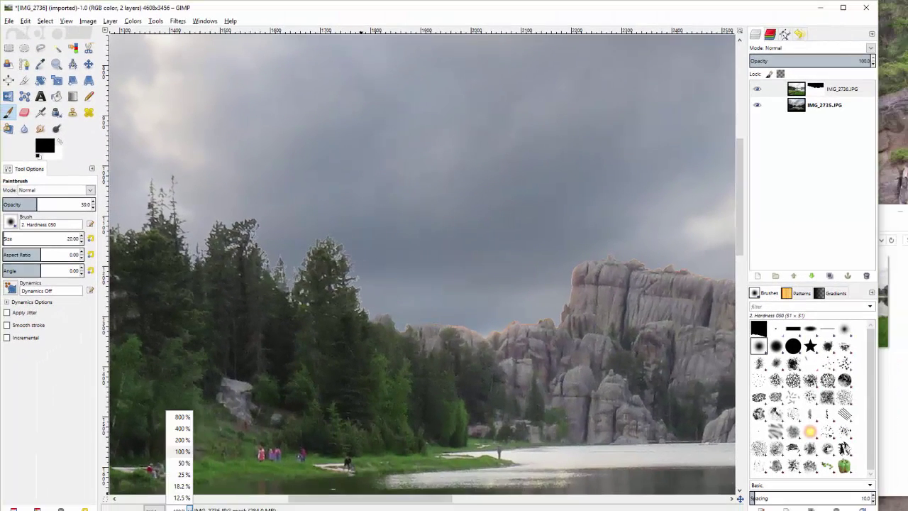
{"action": "left_click", "coordinate": [186, 478]}
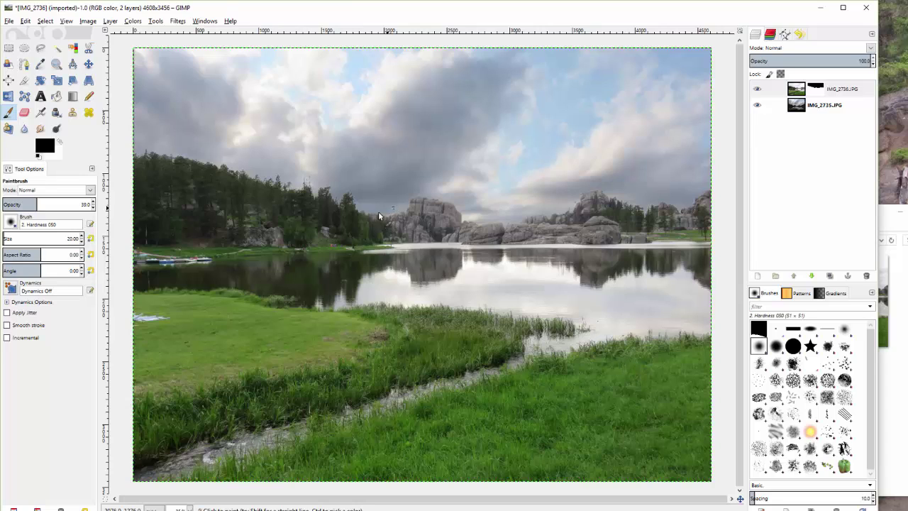
{"action": "left_click", "coordinate": [188, 508]}
{"action": "left_click", "coordinate": [186, 454]}
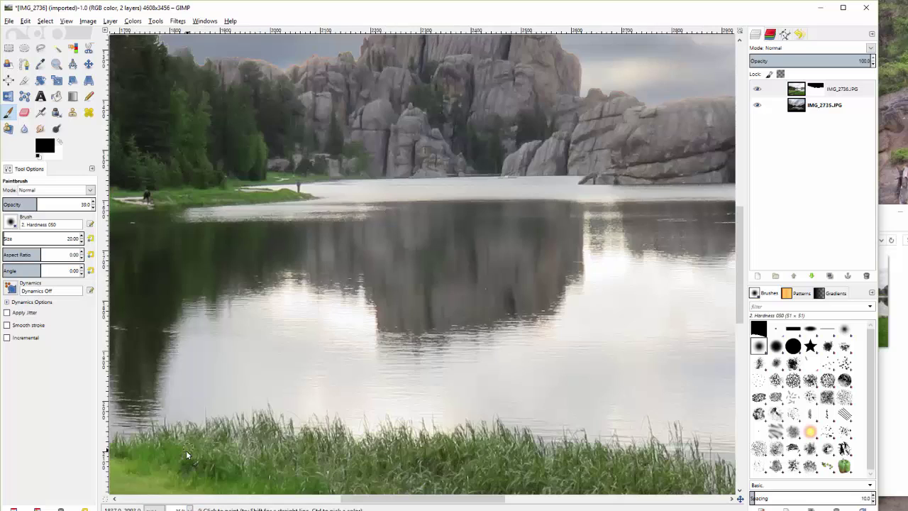
{"action": "scroll", "coordinate": [582, 250], "scroll_direction": "up", "scroll_amount": 5}
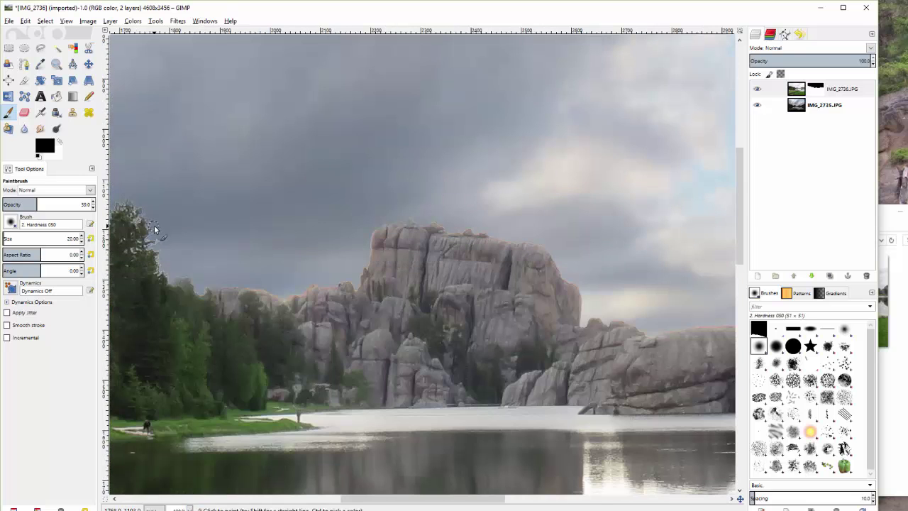
{"action": "left_click_drag", "start_coordinate": [149, 241], "coordinate": [160, 248]}
{"action": "left_click", "coordinate": [189, 508]}
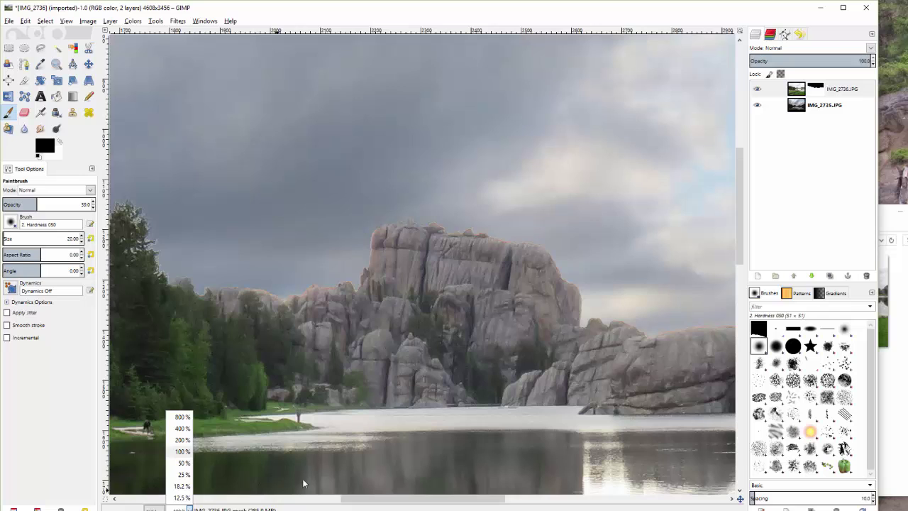
{"action": "left_click", "coordinate": [183, 468]}
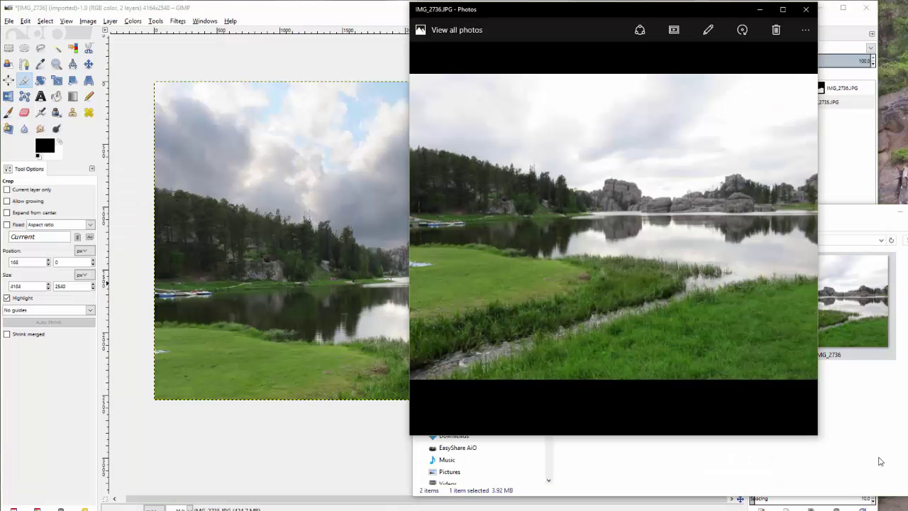
Enlarge the Photos viewer, step back to IMG_2735.JPG, then return to GIMP's composite.
{"action": "left_click_drag", "start_coordinate": [410, 440], "coordinate": [319, 463]}
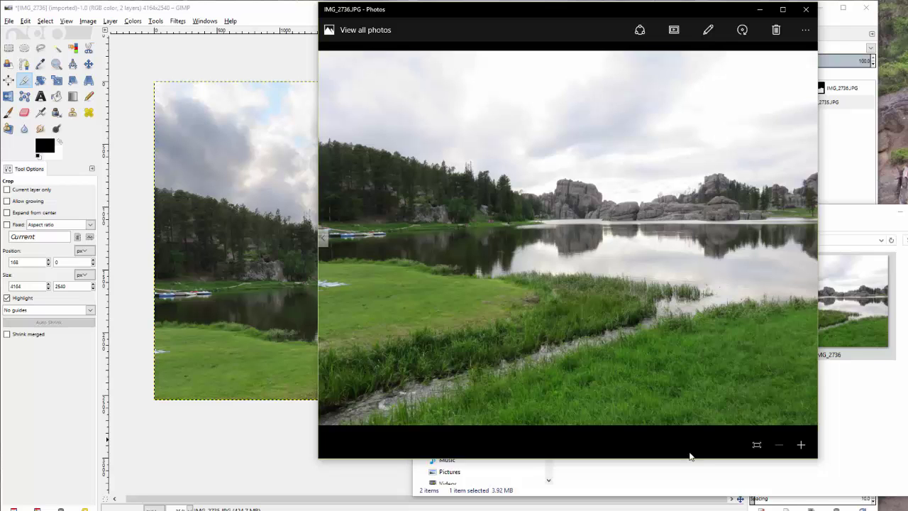
{"action": "key", "text": "Left"}
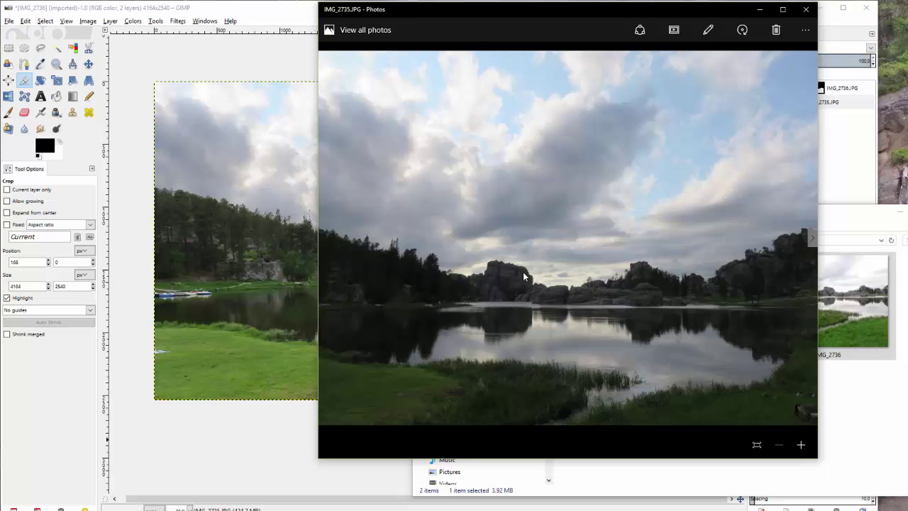
{"action": "left_click", "coordinate": [305, 19]}
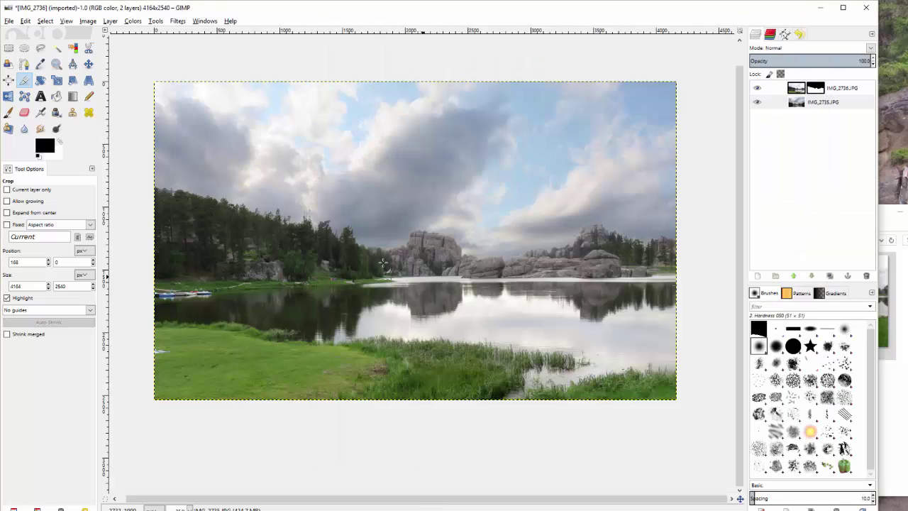